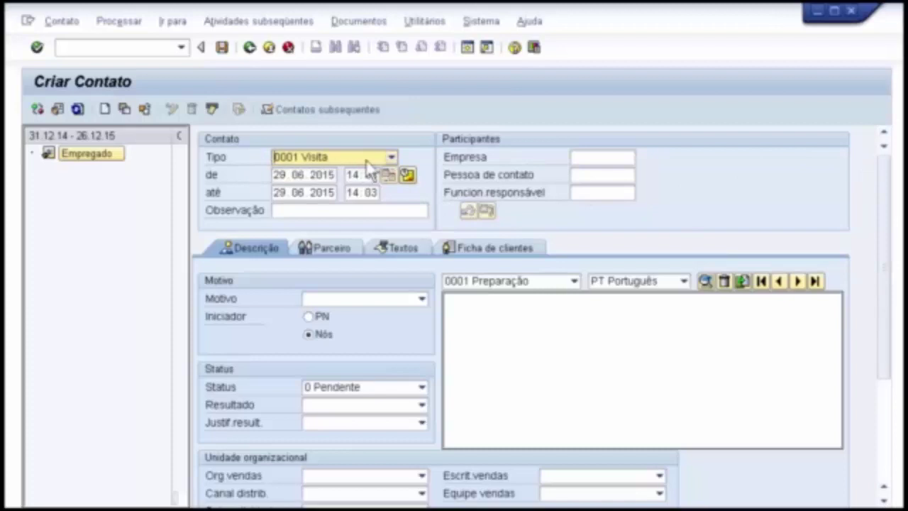
# Set the contact type to 0001 Visita and enter the company's customer number as the participant
pyautogui.click(390, 157)
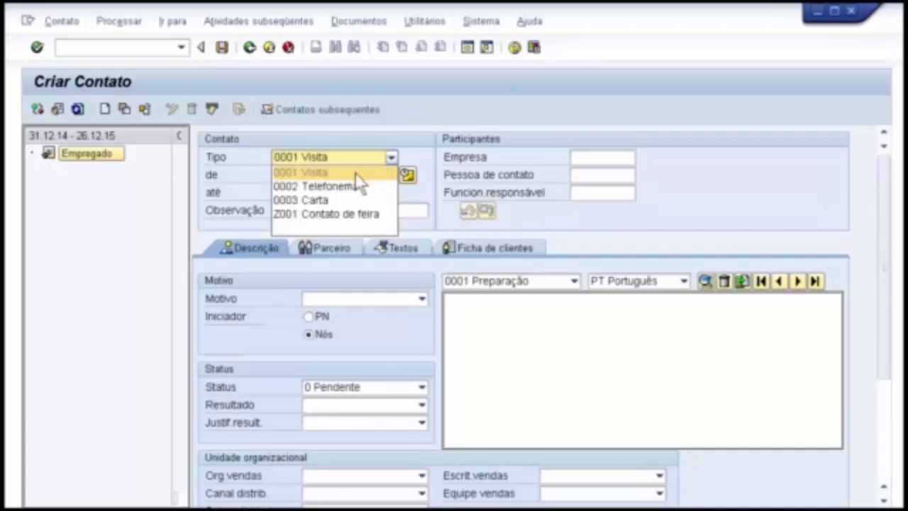
pyautogui.click(354, 173)
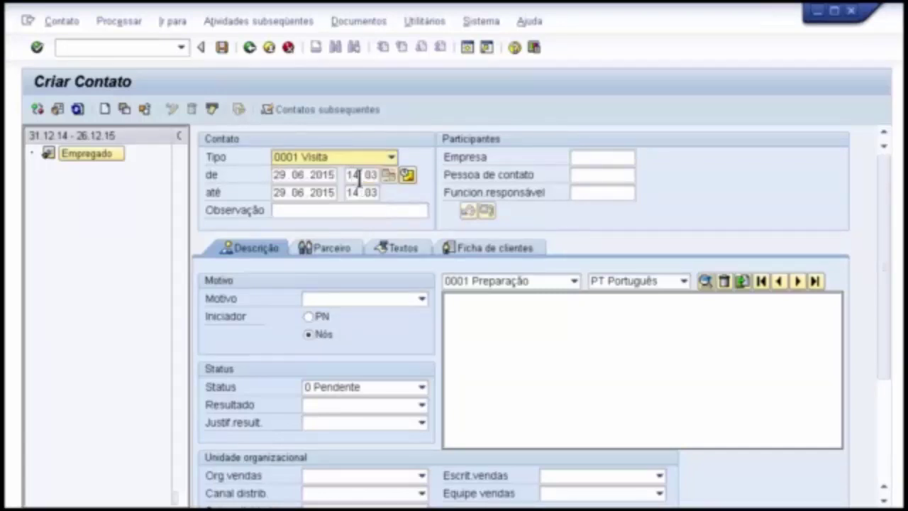
pyautogui.click(609, 157)
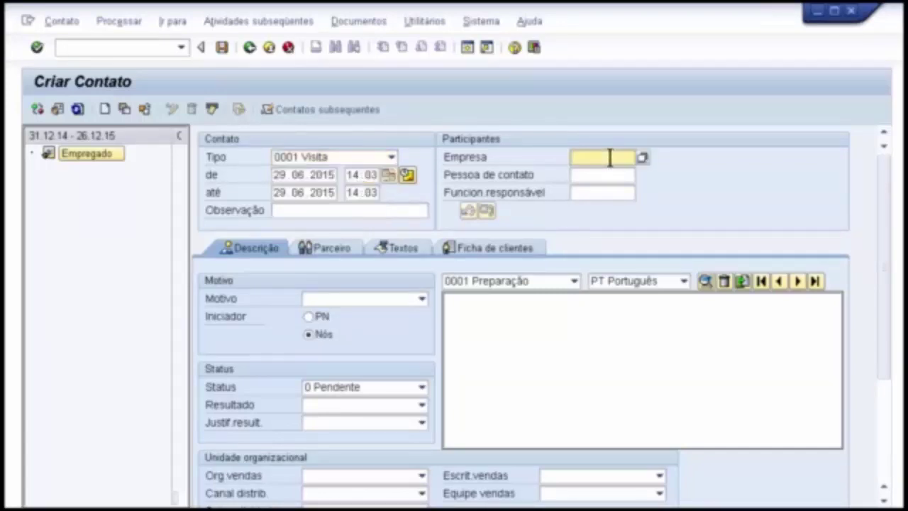
pyautogui.write('7000')
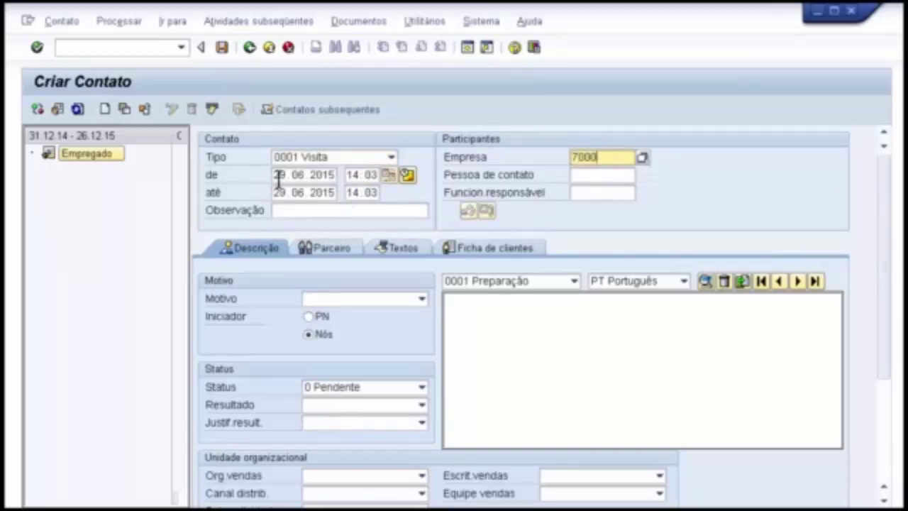
# Request the customer's visiting hours and choose a sales area of 3020 USA Denver with channel 30 Vendas pela Internet
pyautogui.click(410, 174)
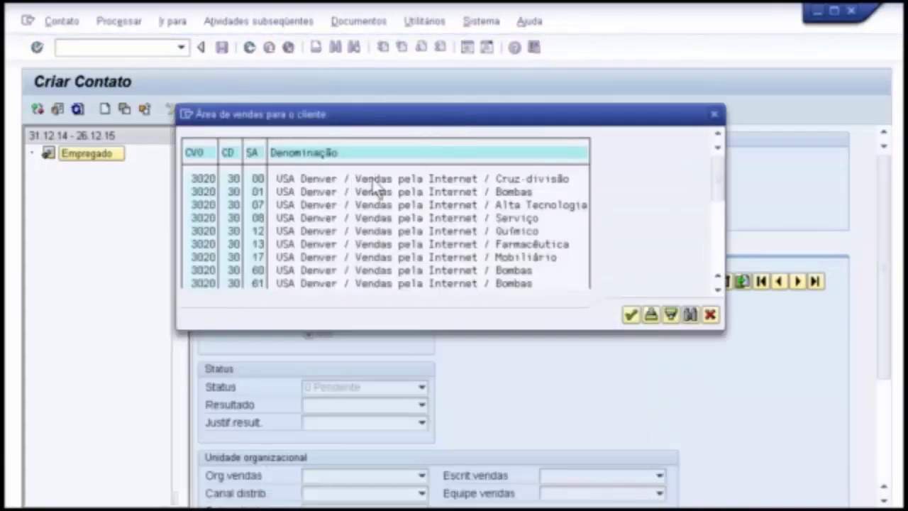
pyautogui.doubleClick(468, 256)
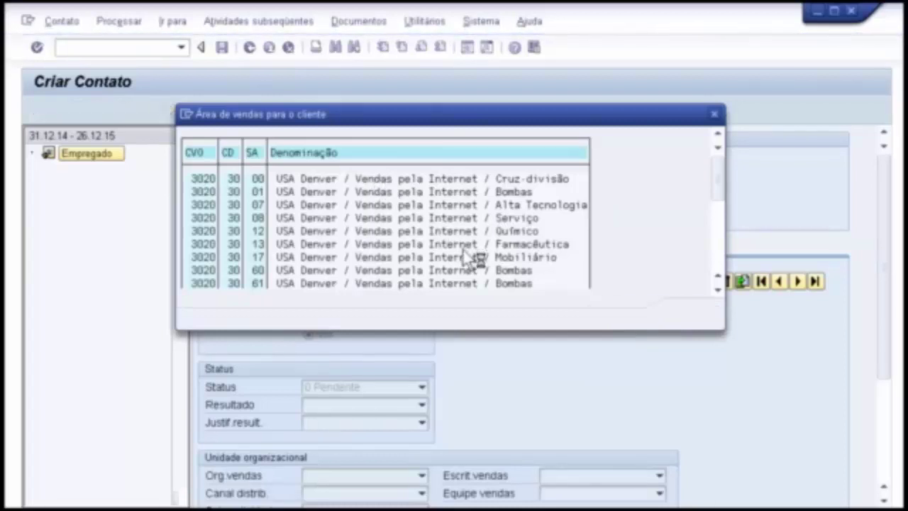
pyautogui.click(426, 482)
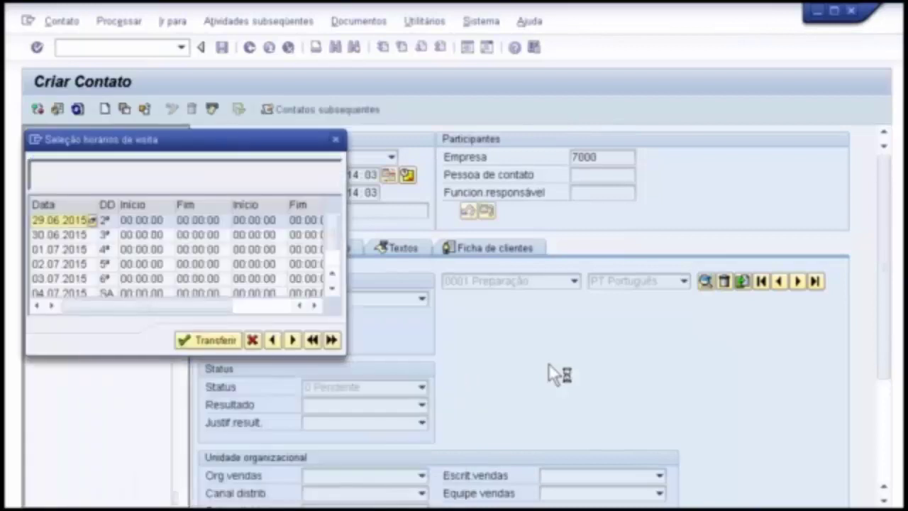
# Choose 02.07.2015 from the visiting hours and transfer it to the contact's dates
pyautogui.moveTo(237, 142); pyautogui.dragTo(428, 131)
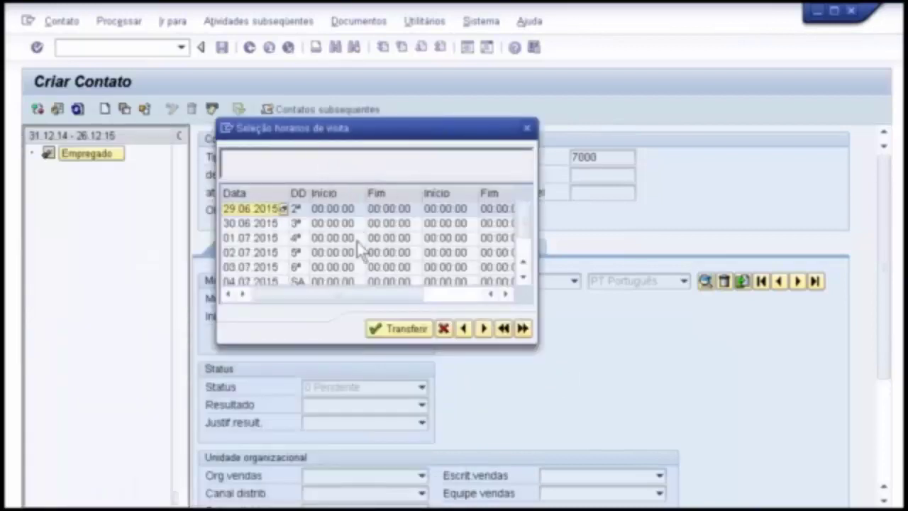
pyautogui.click(458, 253)
pyautogui.click(405, 330)
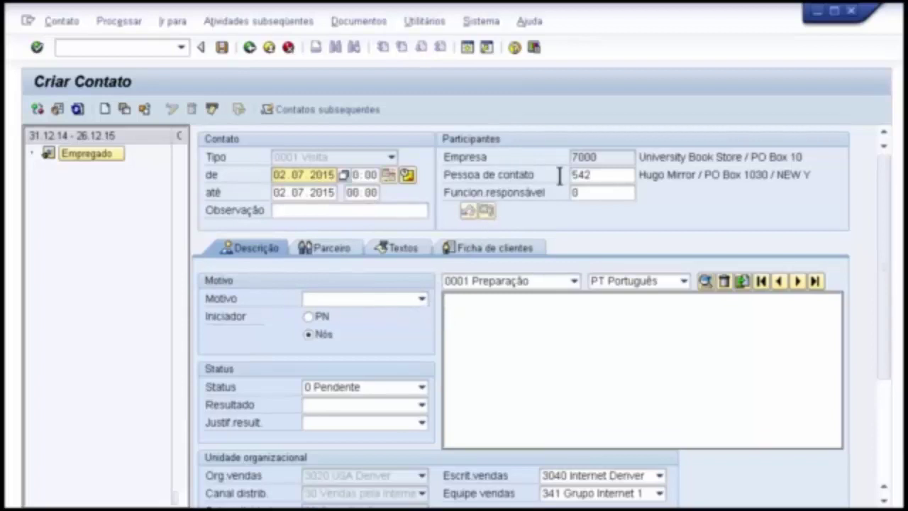
# Look up the contact persons available for the company and close the search without choosing another one
pyautogui.click(602, 174)
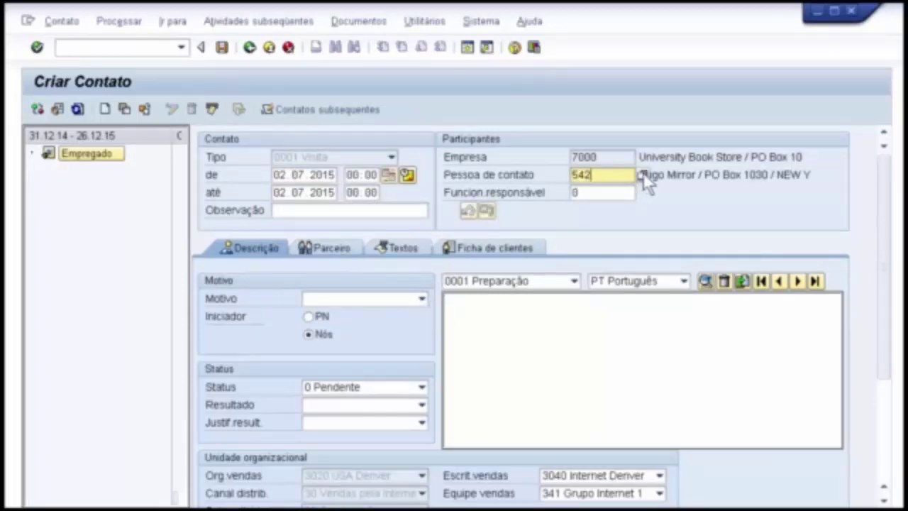
pyautogui.press('Return')
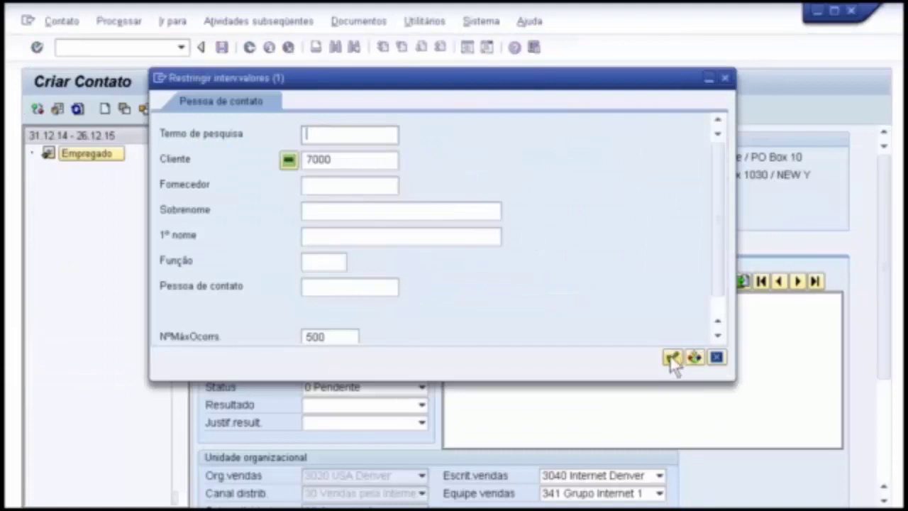
pyautogui.click(671, 356)
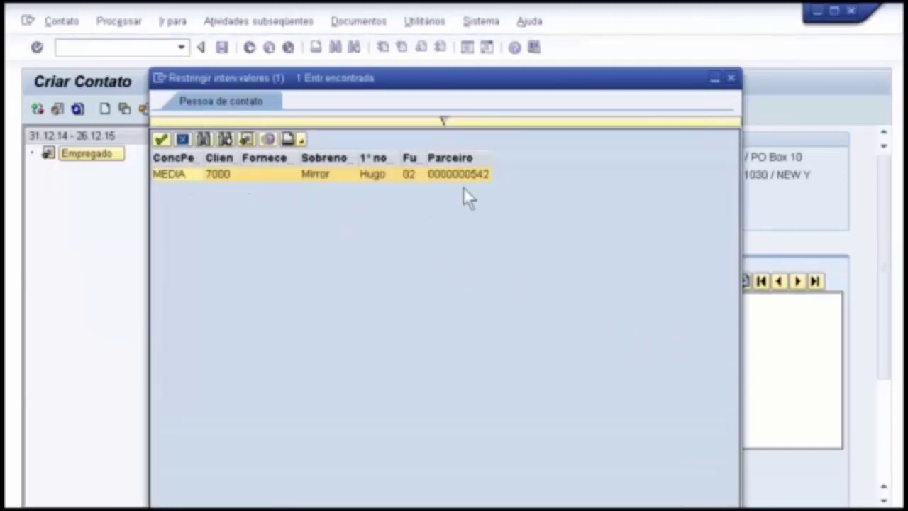
pyautogui.click(732, 78)
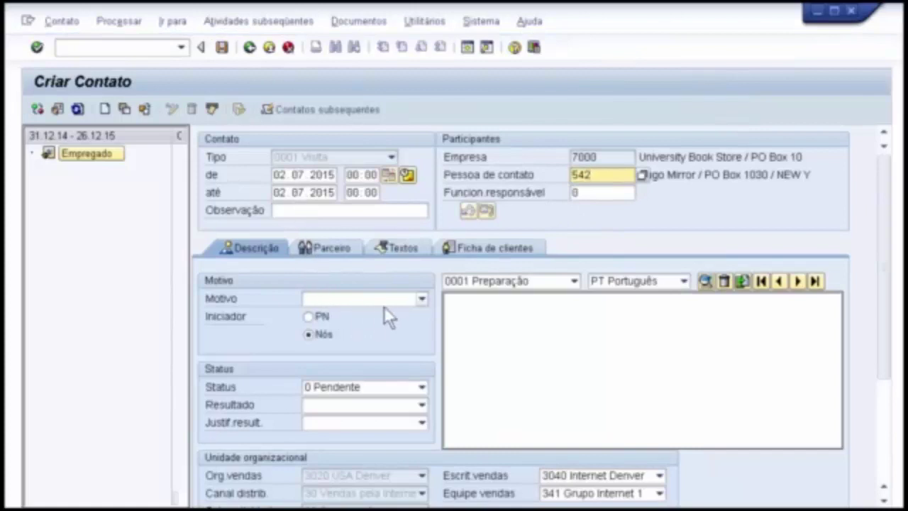
# Set the reason to 900 Contato de feira and write the preparation text "Primeiro contato após a feira. O Cliente pediu para visitar"
pyautogui.click(422, 298)
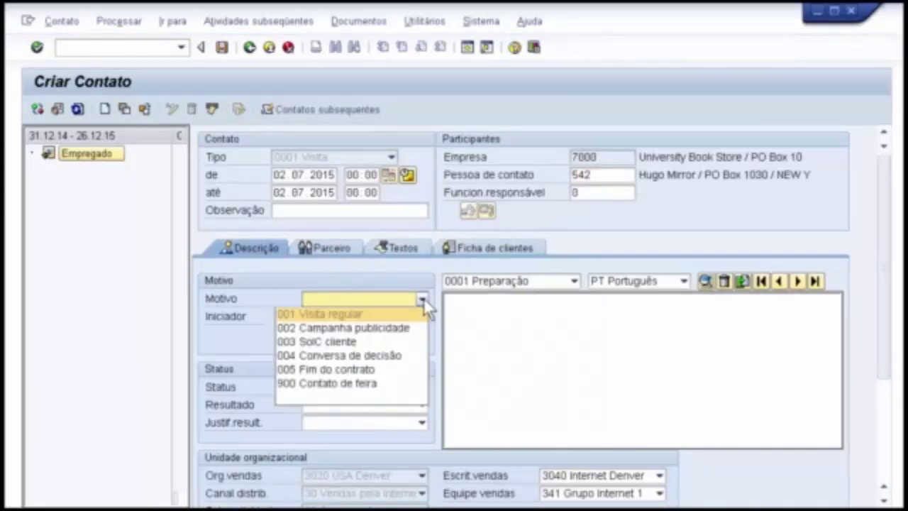
pyautogui.click(382, 383)
pyautogui.click(497, 316)
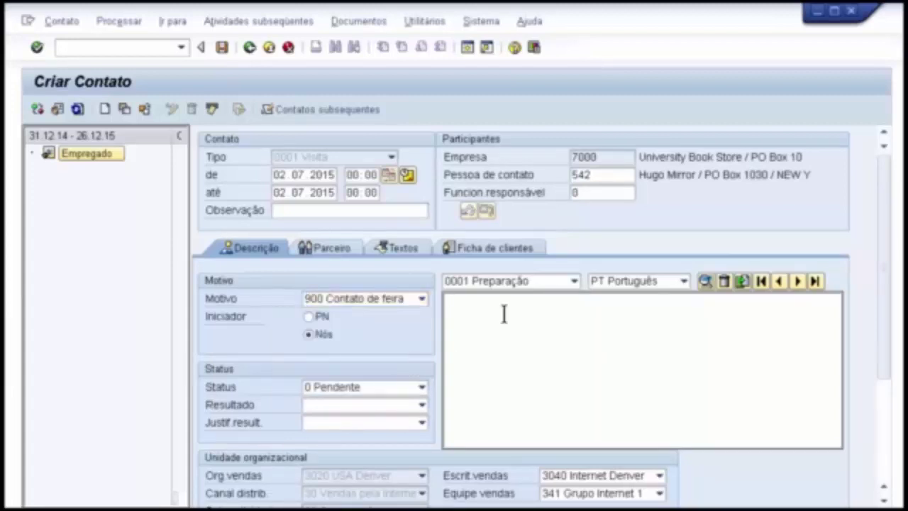
pyautogui.write('Primeiro contato ')
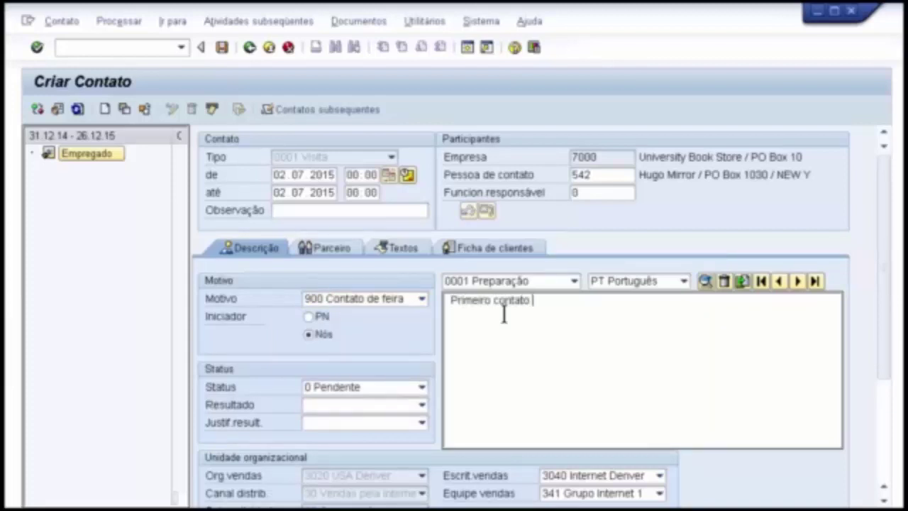
pyautogui.write('após a feira.')
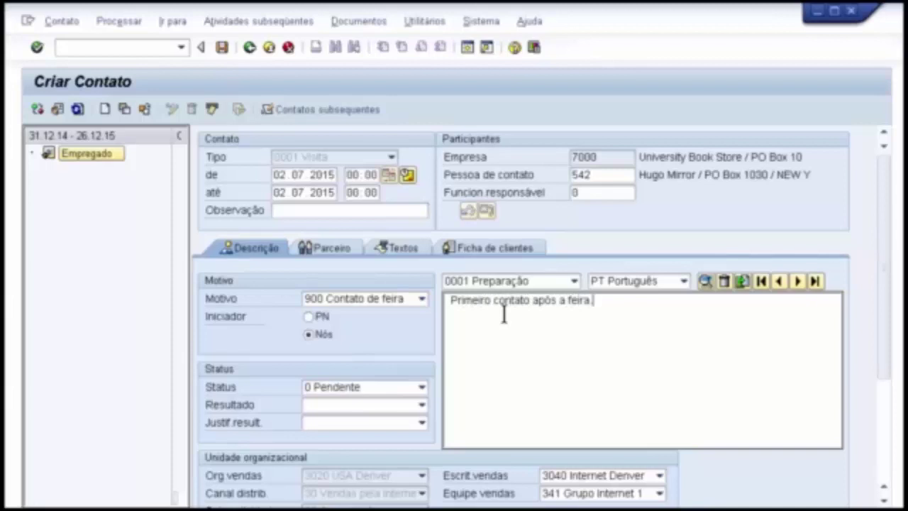
pyautogui.write(' O Cliente')
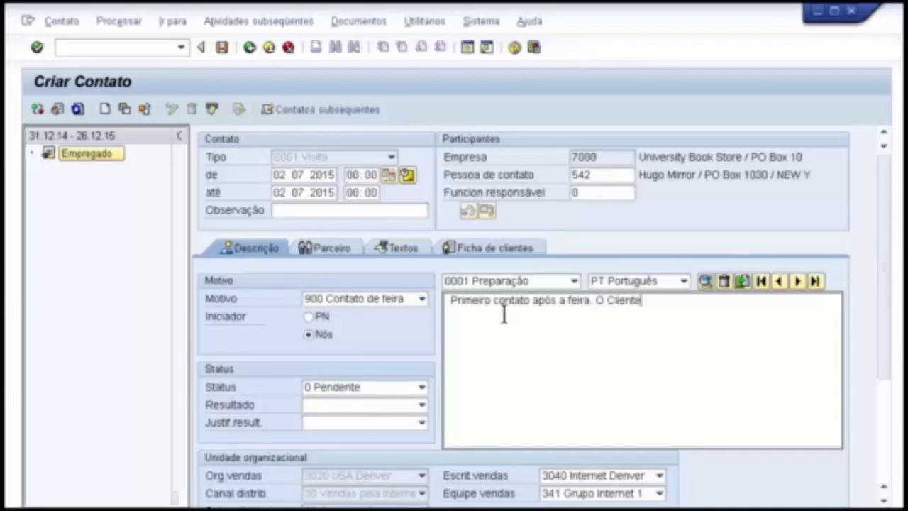
pyautogui.write(' pediu para visitar')
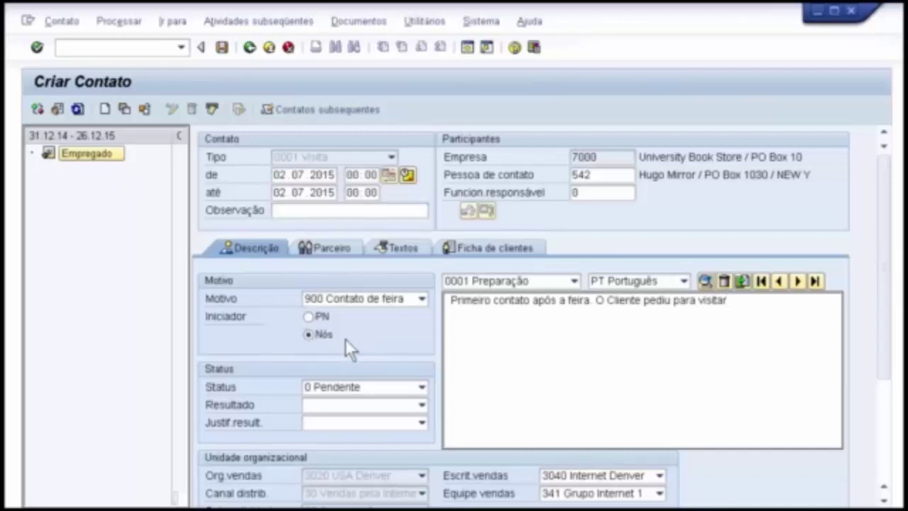
# Set the contact's initiator to PN and keep the status 0 Pendente
pyautogui.click(309, 317)
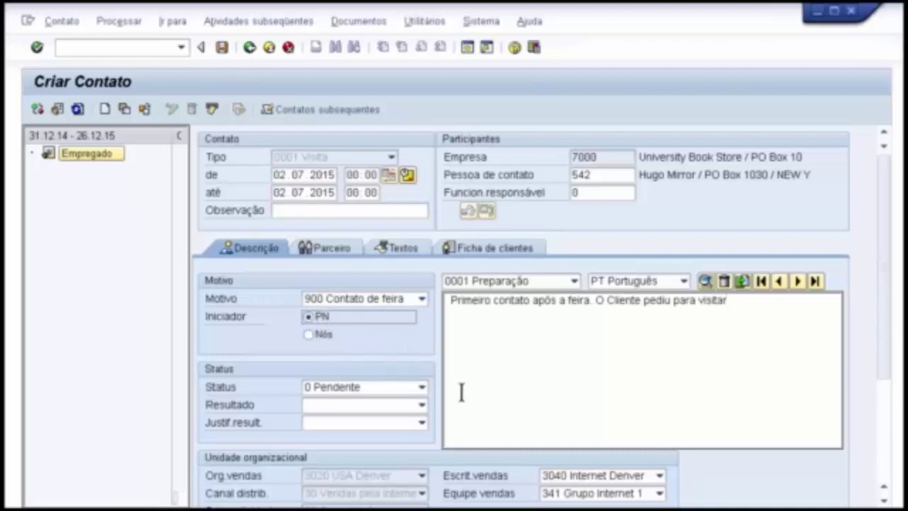
pyautogui.click(347, 389)
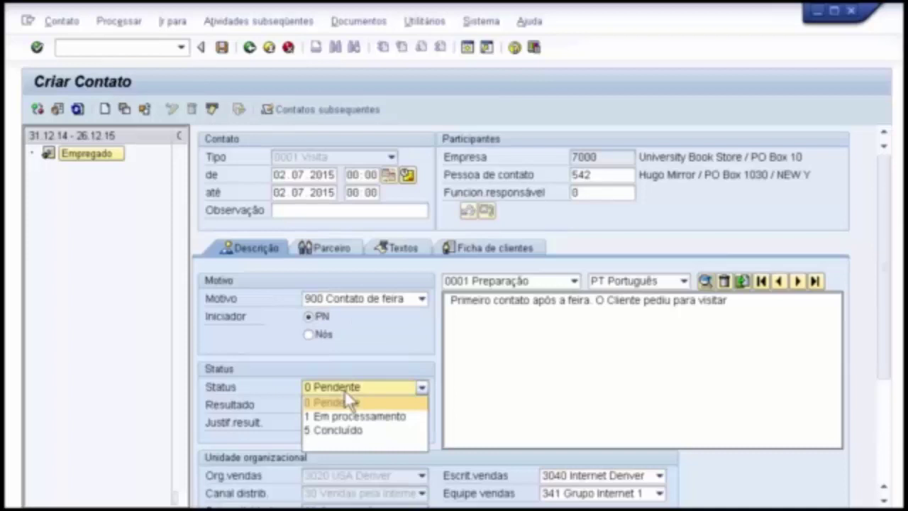
pyautogui.click(345, 393)
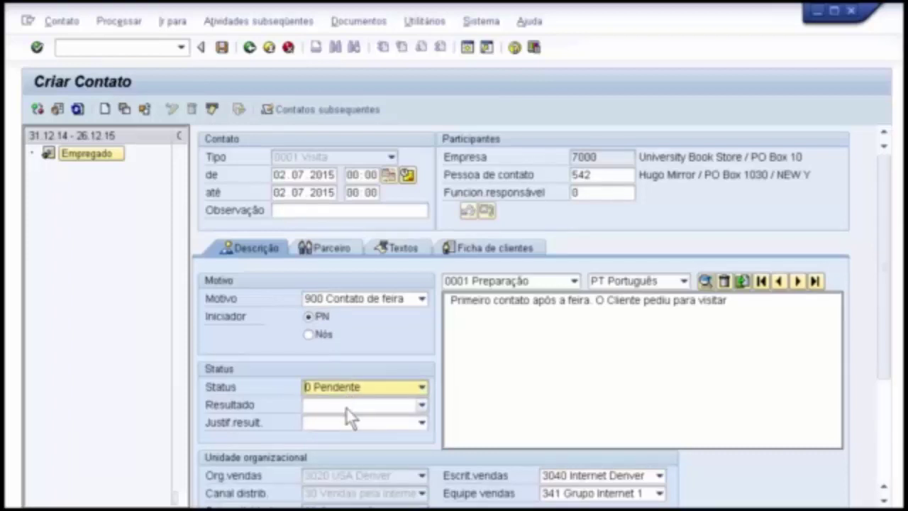
# Try the result 003 Apresentação to view its justification options, and reset the result to blank
pyautogui.click(345, 405)
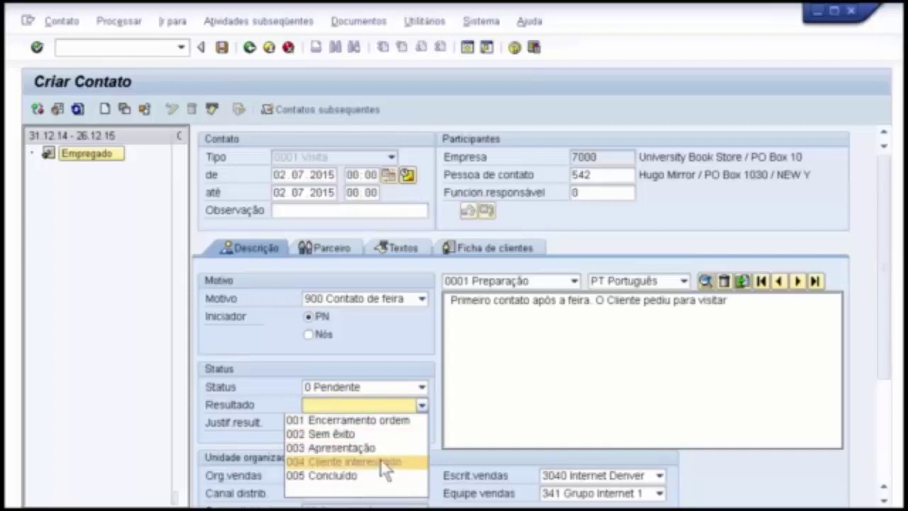
pyautogui.press('Escape')
pyautogui.click(422, 424)
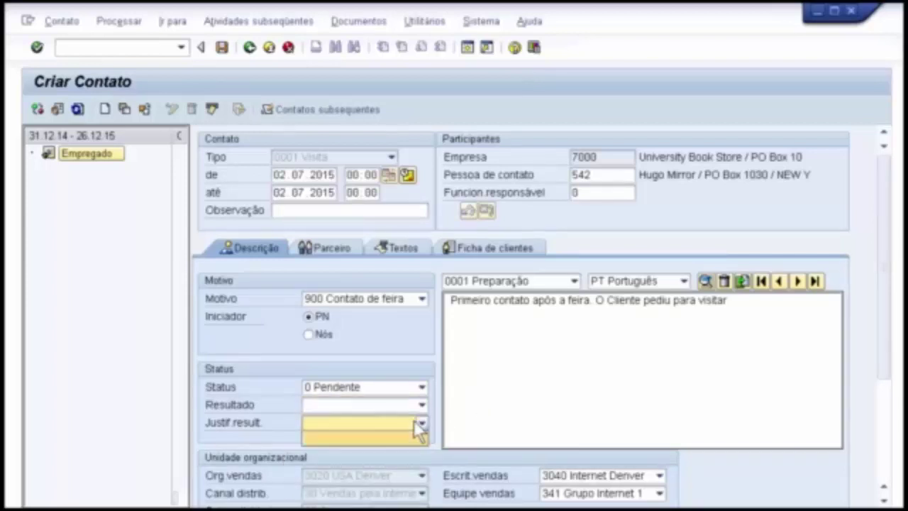
pyautogui.click(420, 405)
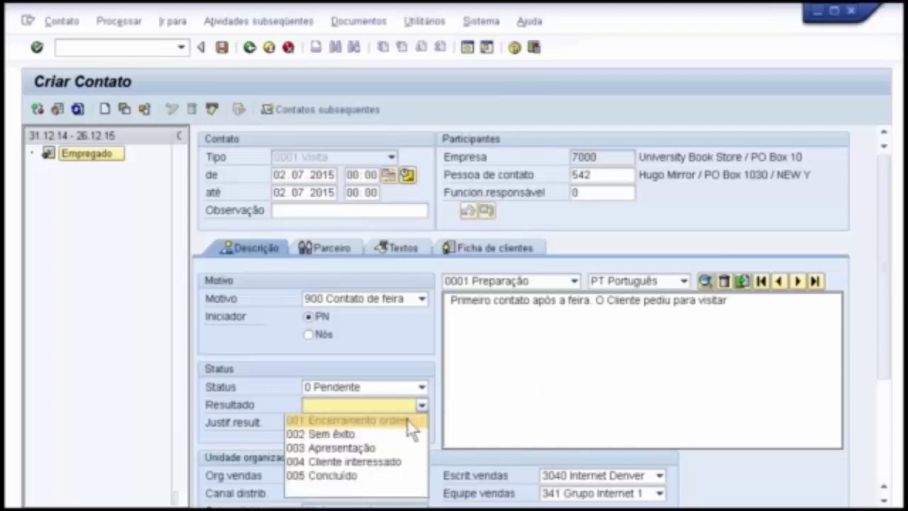
pyautogui.click(374, 447)
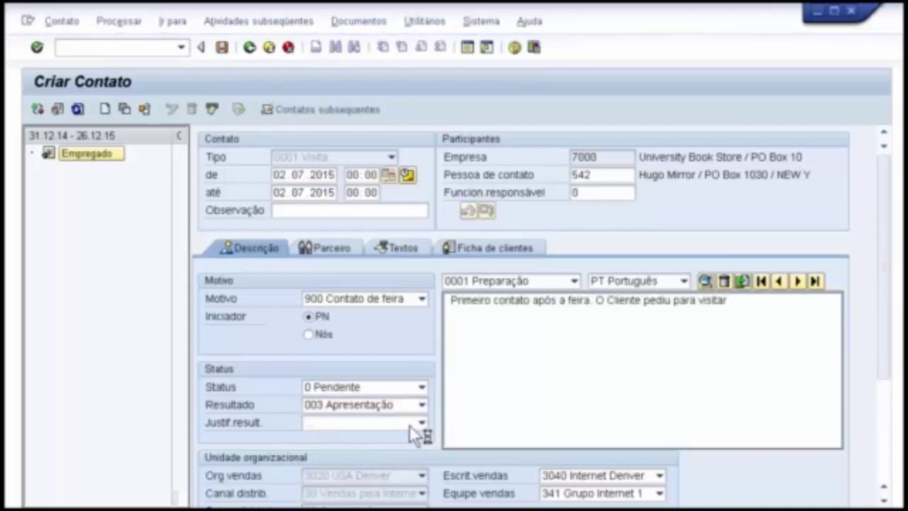
pyautogui.click(410, 424)
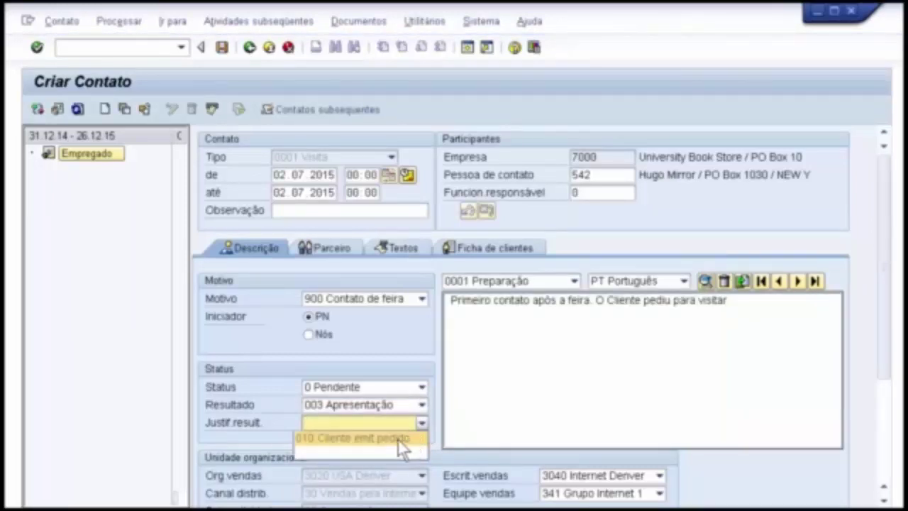
pyautogui.click(397, 423)
pyautogui.click(401, 407)
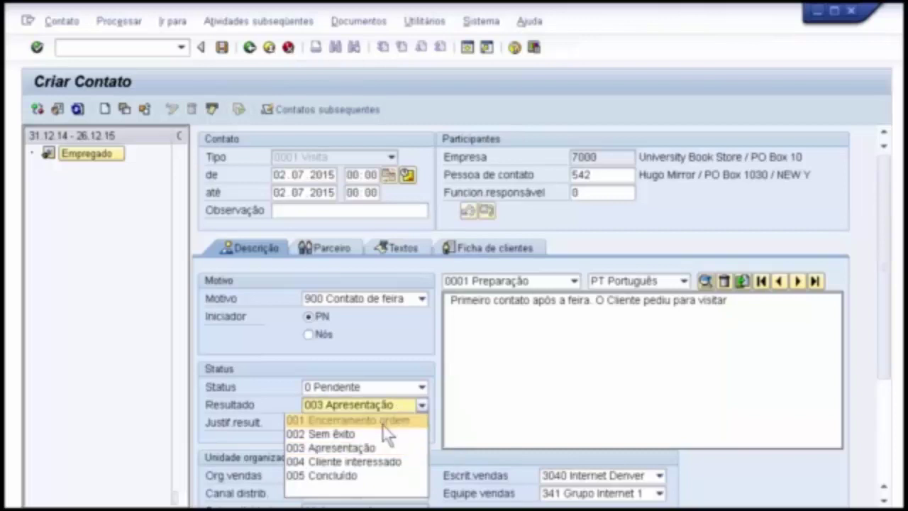
pyautogui.click(359, 491)
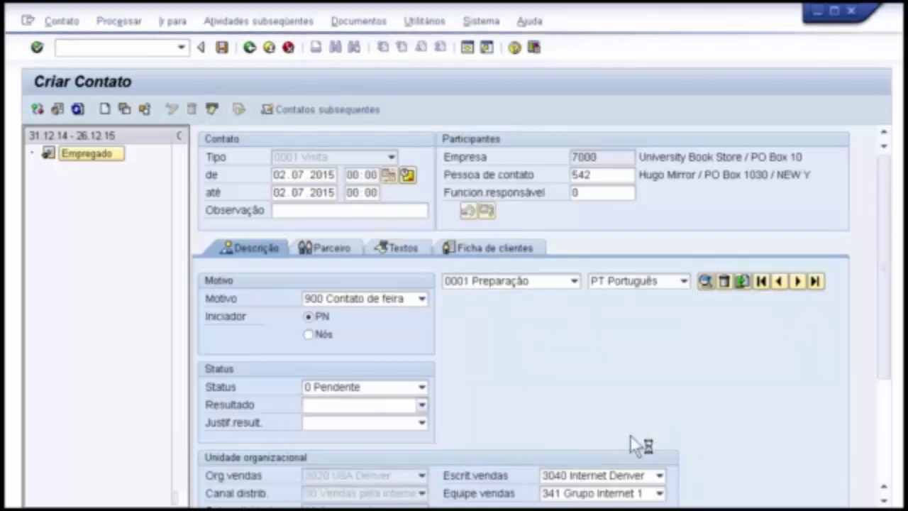
# Examine the contact's partner functions, including the partner assigned as WE Recebedor mercadoria
pyautogui.moveTo(886, 260)
pyautogui.mouseDown()
pyautogui.moveTo(878, 345)
pyautogui.moveTo(885, 251)
pyautogui.mouseUp()
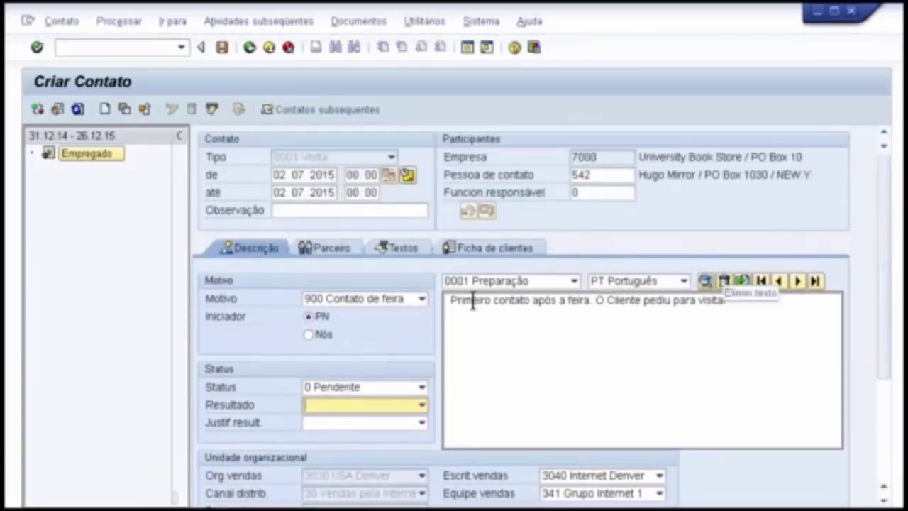
pyautogui.click(328, 252)
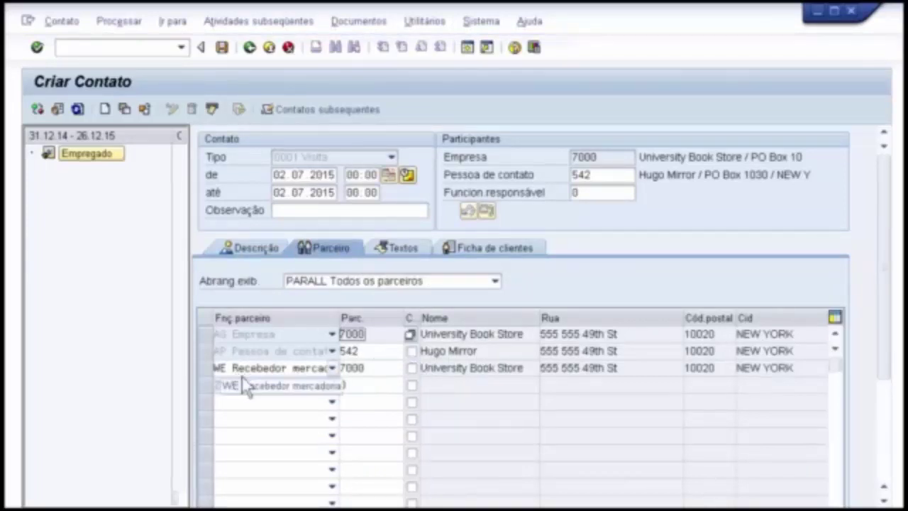
pyautogui.click(376, 367)
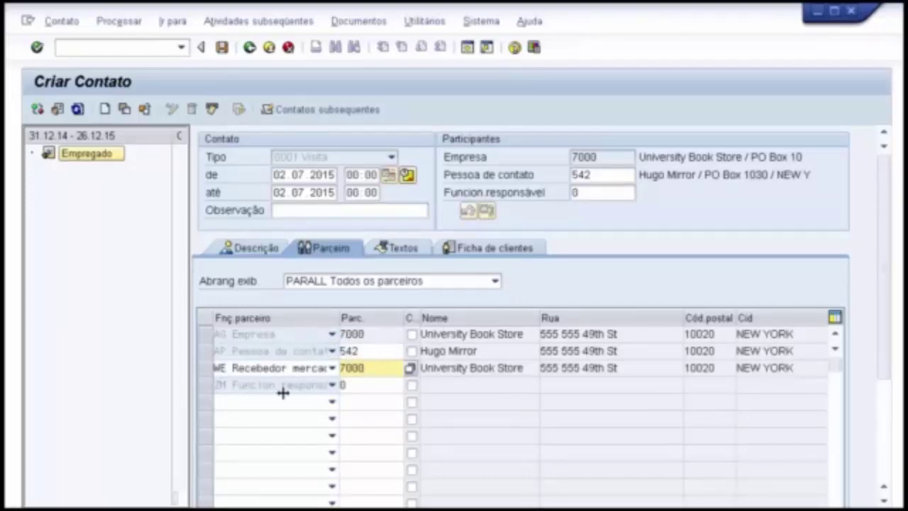
# Write the contact's address note (Notas para endereços) as "Próximo à Avenida Central"
pyautogui.click(385, 247)
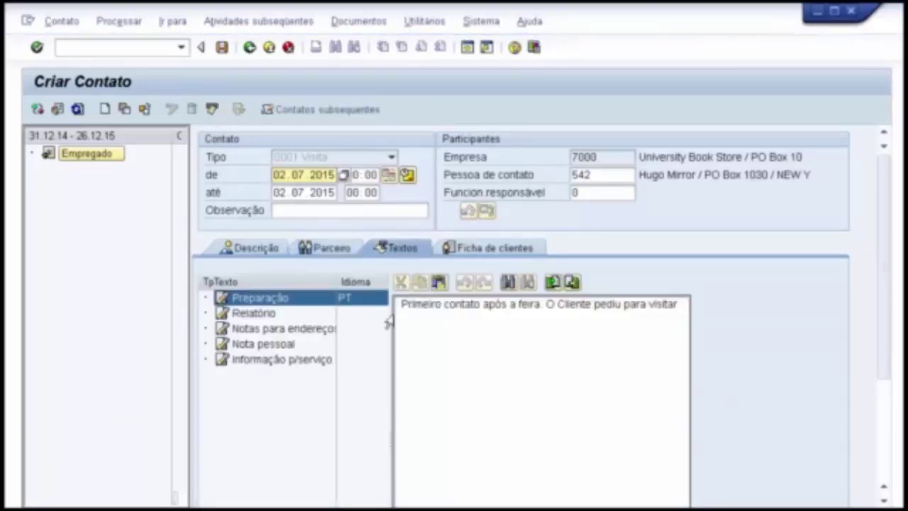
pyautogui.click(298, 332)
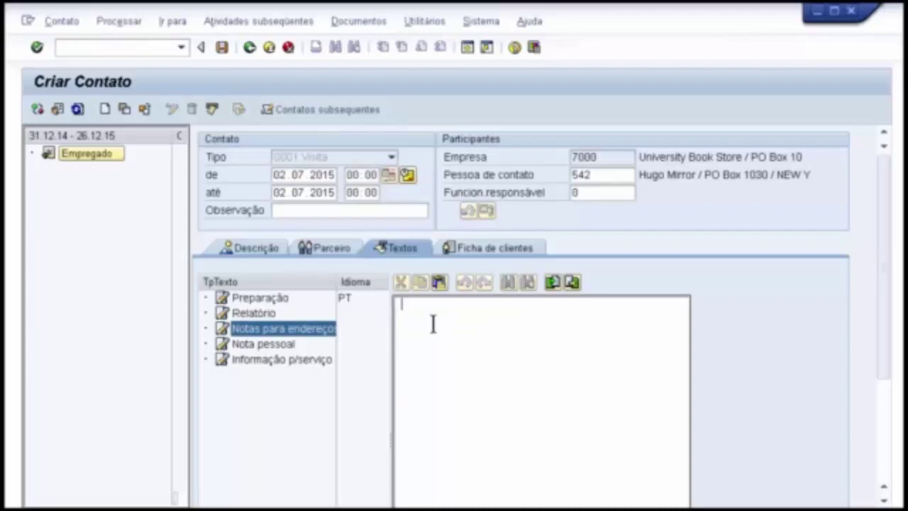
pyautogui.write('Próximo ')
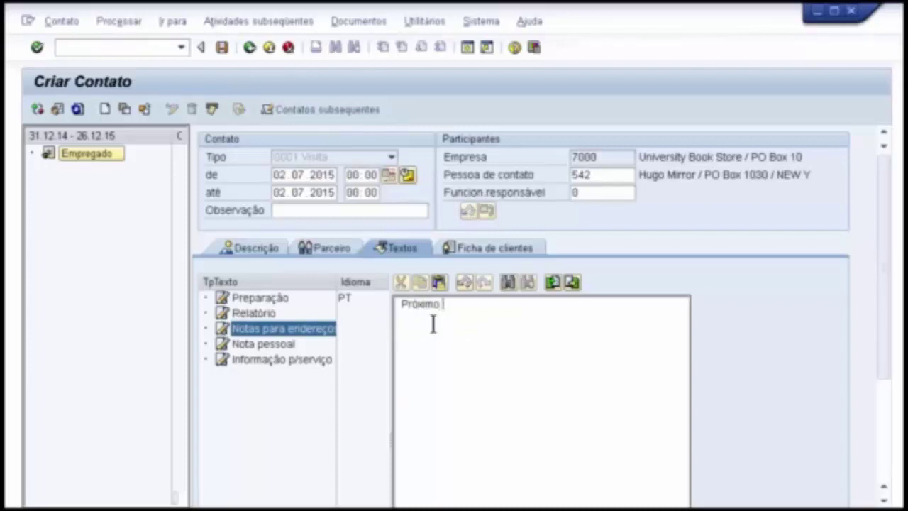
pyautogui.write('à Aveni')
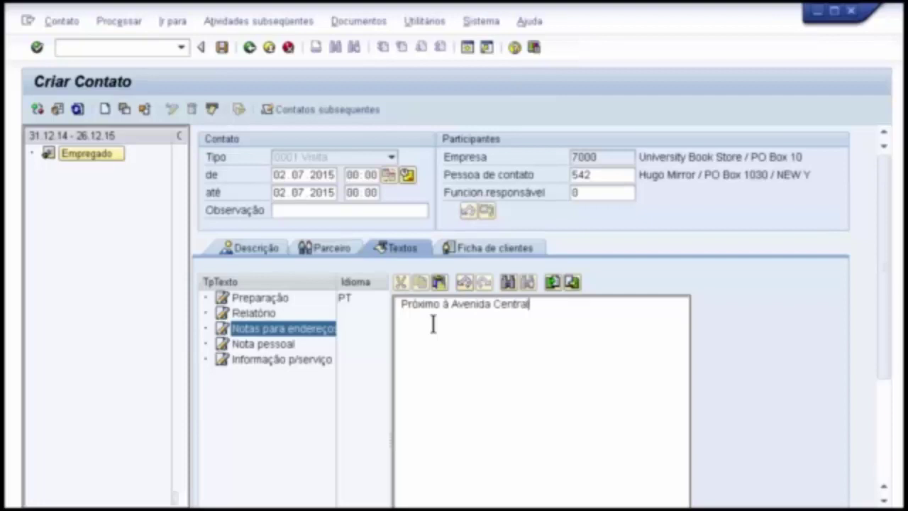
pyautogui.write('da Central')
# Examine the customer sheet and the contact person's detail record, and return to the contact
pyautogui.click(503, 246)
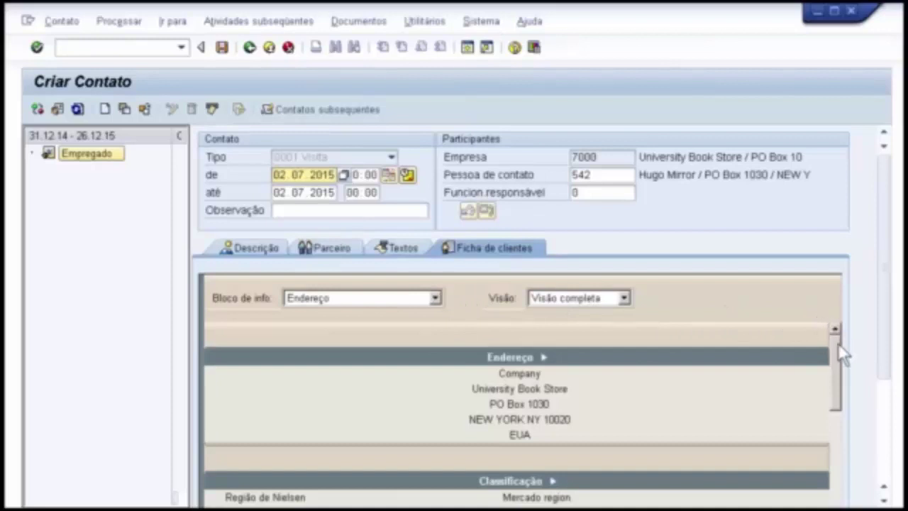
pyautogui.moveTo(838, 343); pyautogui.dragTo(835, 412)
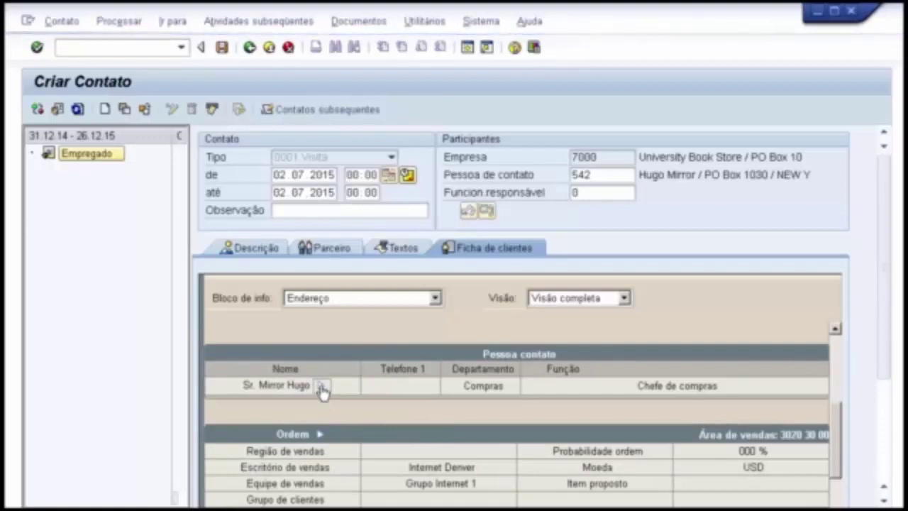
pyautogui.click(321, 387)
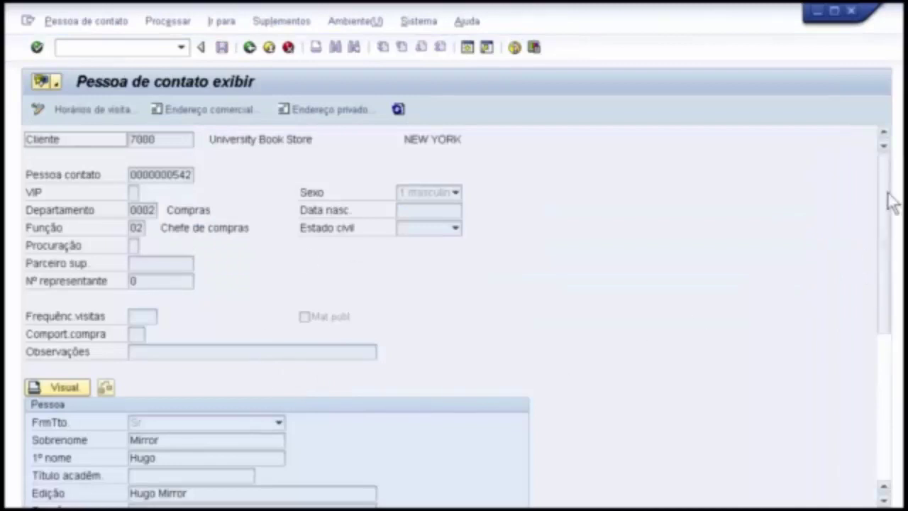
pyautogui.scroll(-5, 866, 338)
pyautogui.scroll(5, 860, 304)
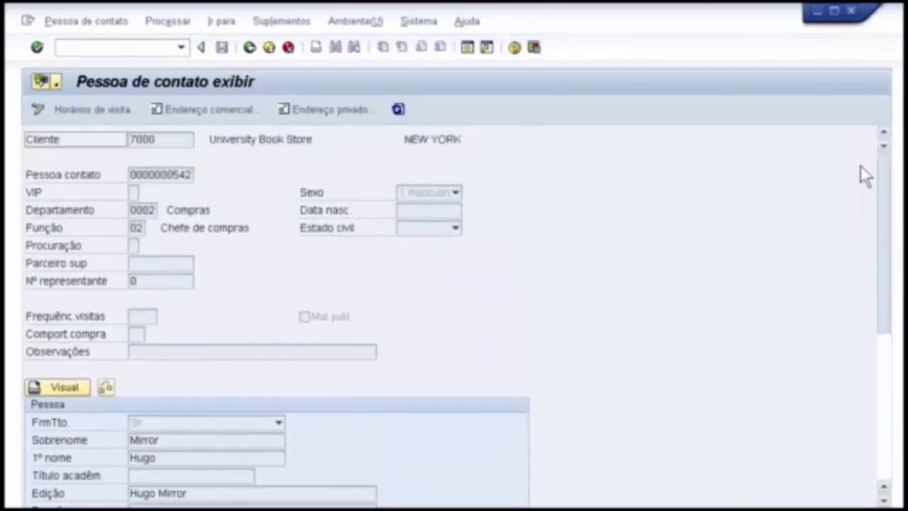
pyautogui.click(249, 54)
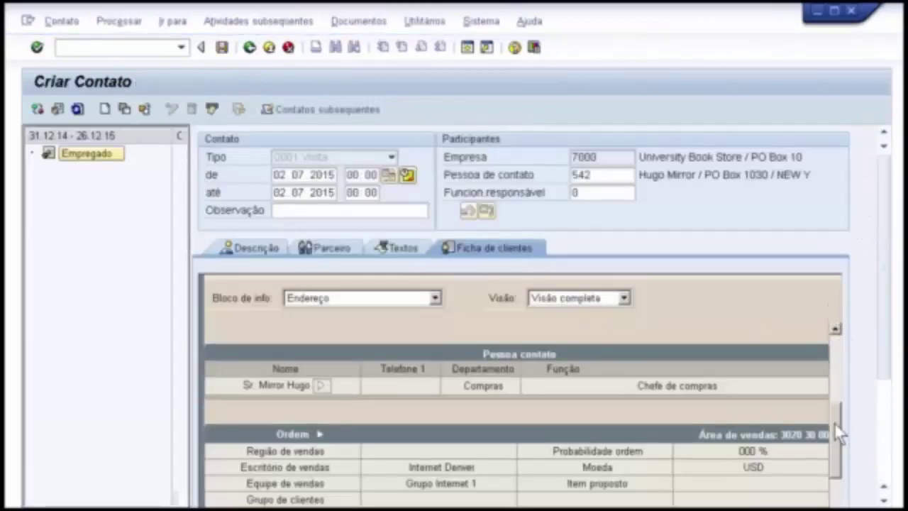
# Examine the customer's billing document data, including its delivery conditions and taxes, from the DocFat. block, and return to the contact
pyautogui.moveTo(835, 422); pyautogui.dragTo(820, 509)
pyautogui.click(326, 389)
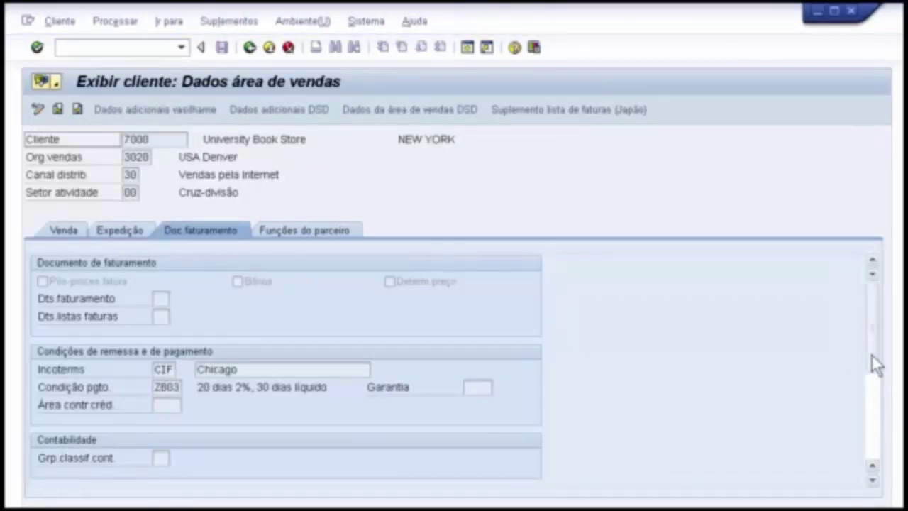
pyautogui.moveTo(875, 350); pyautogui.dragTo(856, 419)
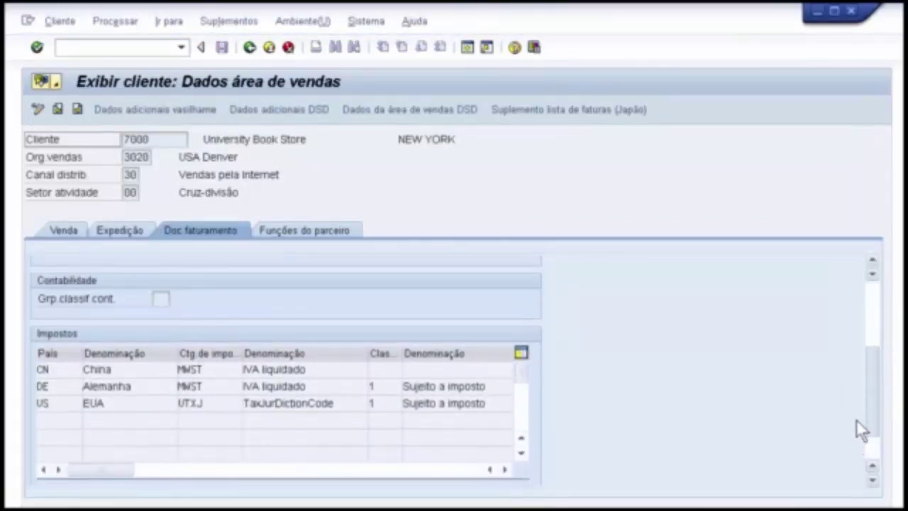
pyautogui.click(250, 47)
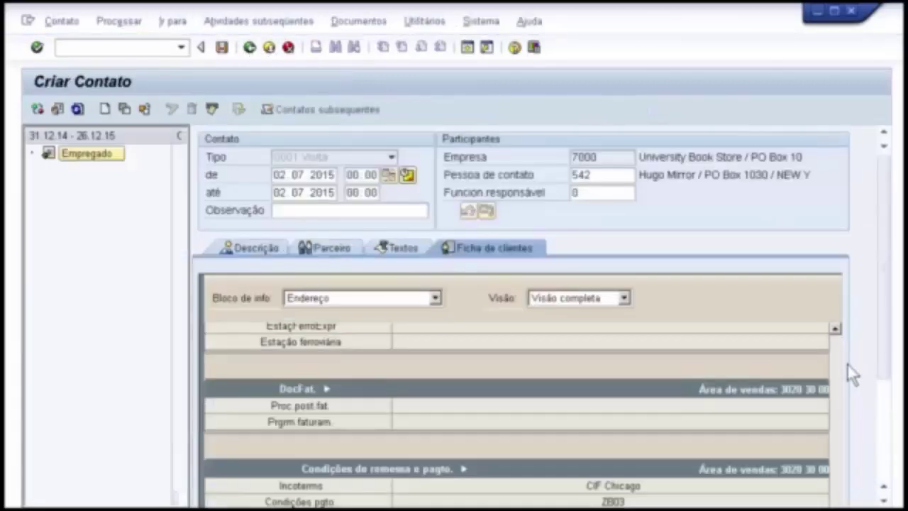
# Review the payment conditions and partner functions at the end of the customer sheet, and return to its beginning
pyautogui.moveTo(886, 335); pyautogui.dragTo(862, 428)
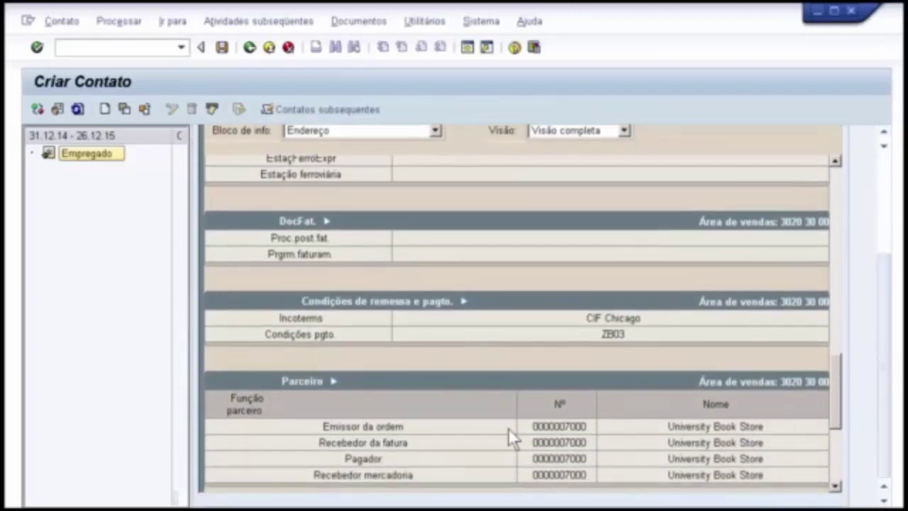
pyautogui.moveTo(833, 363); pyautogui.dragTo(839, 152)
pyautogui.moveTo(884, 286); pyautogui.dragTo(891, 186)
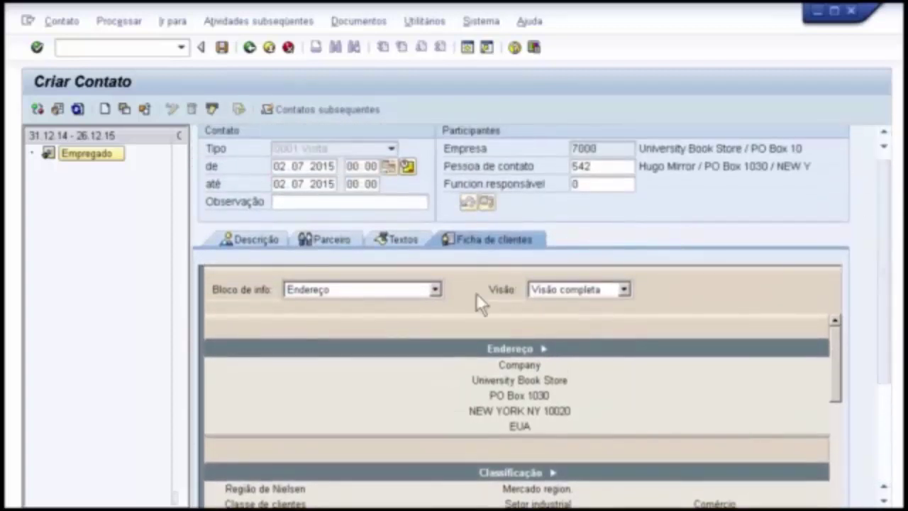
# View the customer sheet's info blocks Pessoa contato, Determinação do preço, Expedição and Condições de remessa e pagto
pyautogui.click(434, 289)
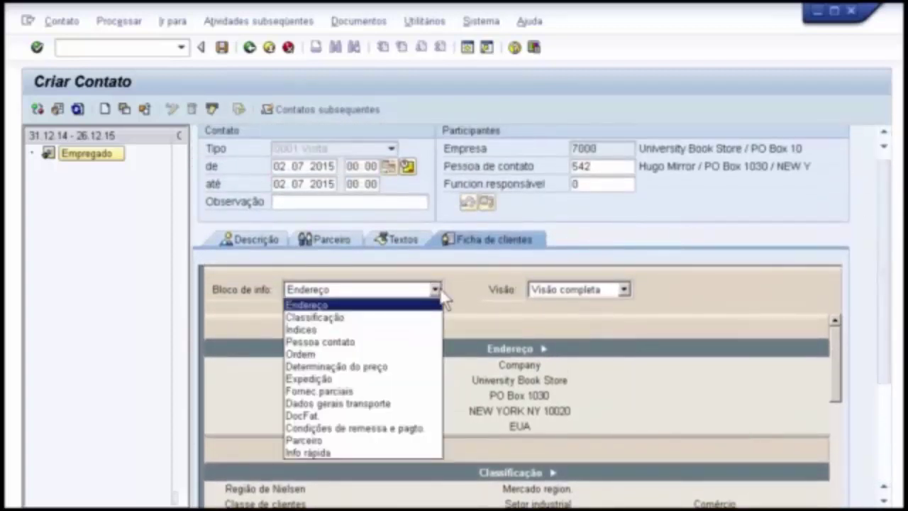
pyautogui.click(365, 344)
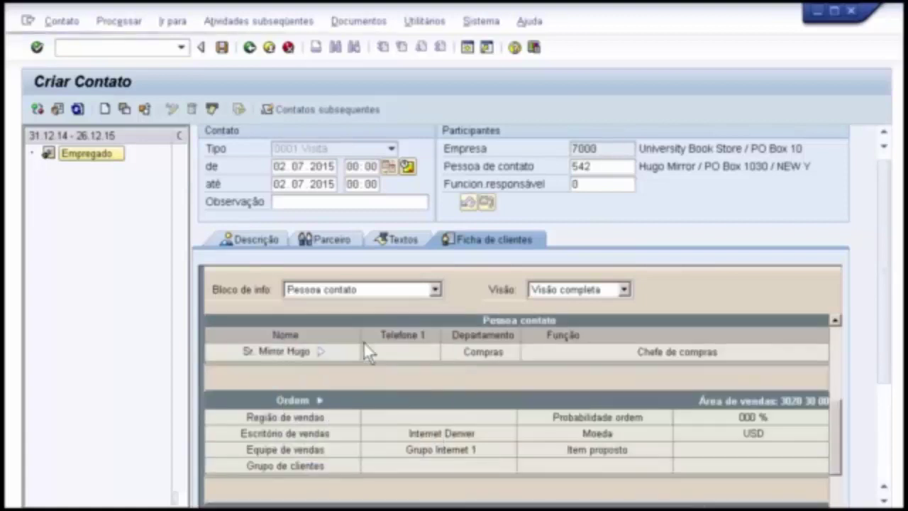
pyautogui.click(434, 289)
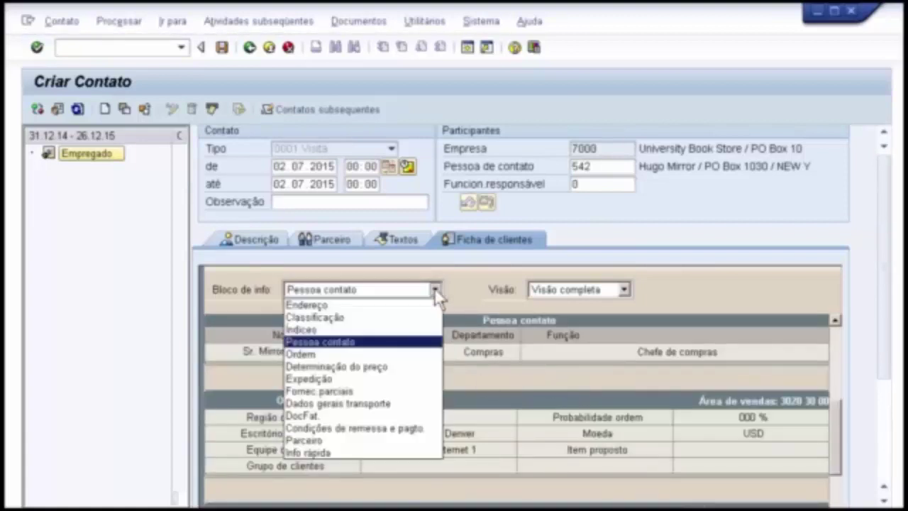
pyautogui.click(374, 367)
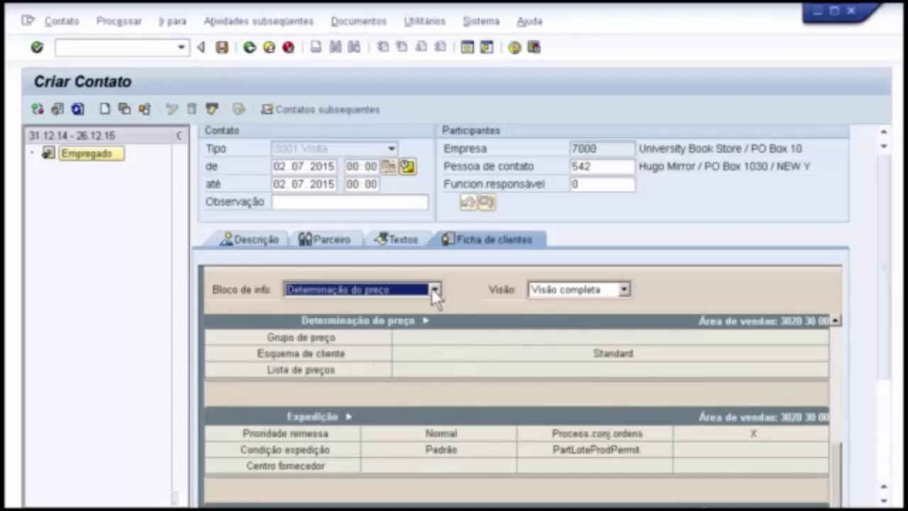
pyautogui.click(434, 290)
pyautogui.click(380, 379)
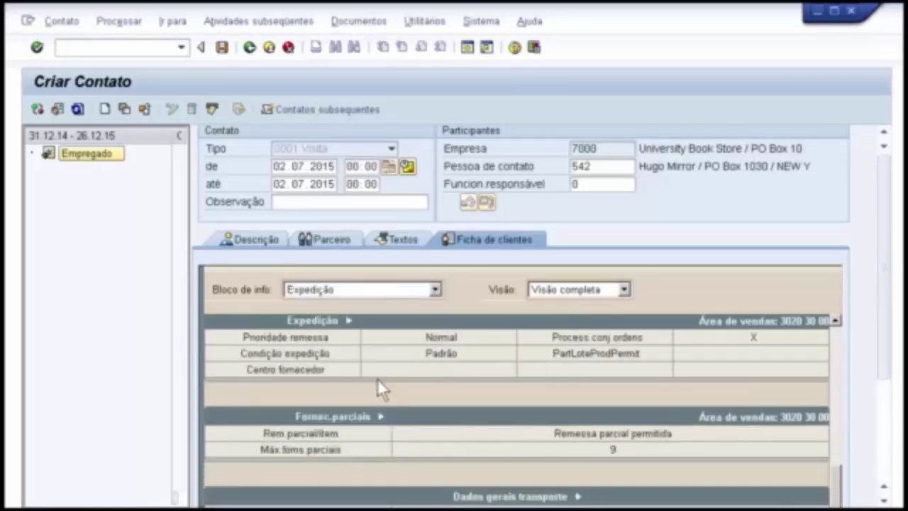
pyautogui.click(435, 288)
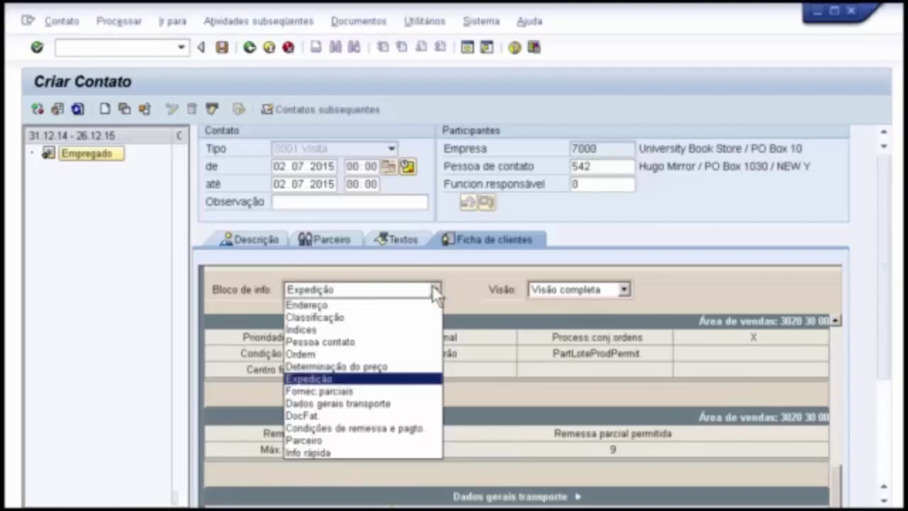
pyautogui.click(389, 429)
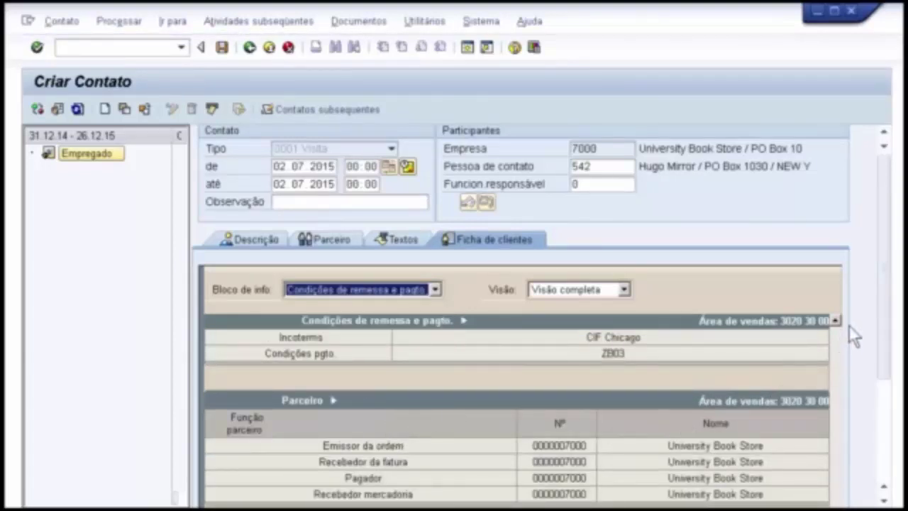
# Show the customer sheet in the Código/estatísticas view and switch it to the Endereço/parceiro view
pyautogui.click(605, 291)
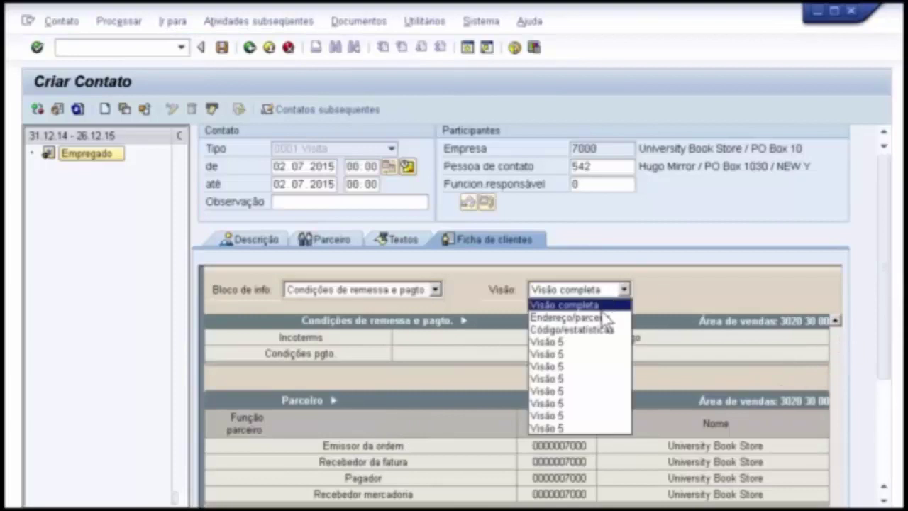
pyautogui.click(592, 332)
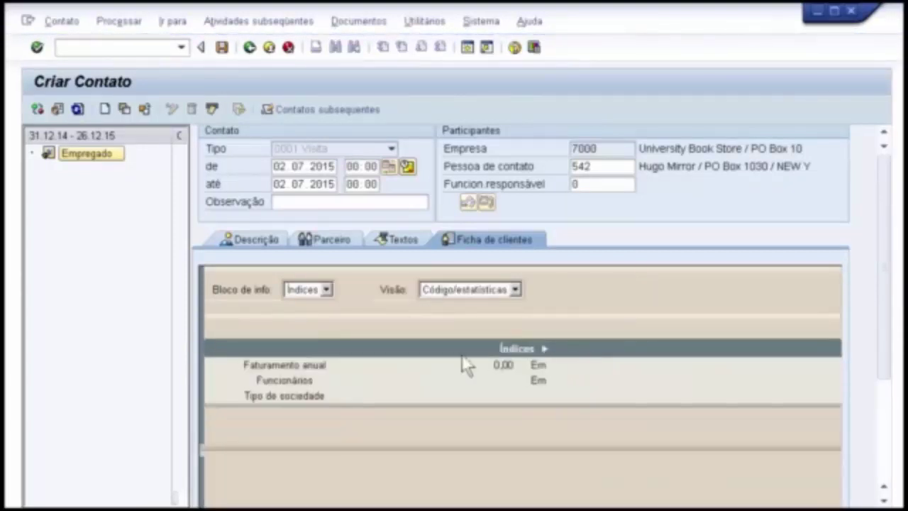
pyautogui.click(327, 290)
pyautogui.click(328, 290)
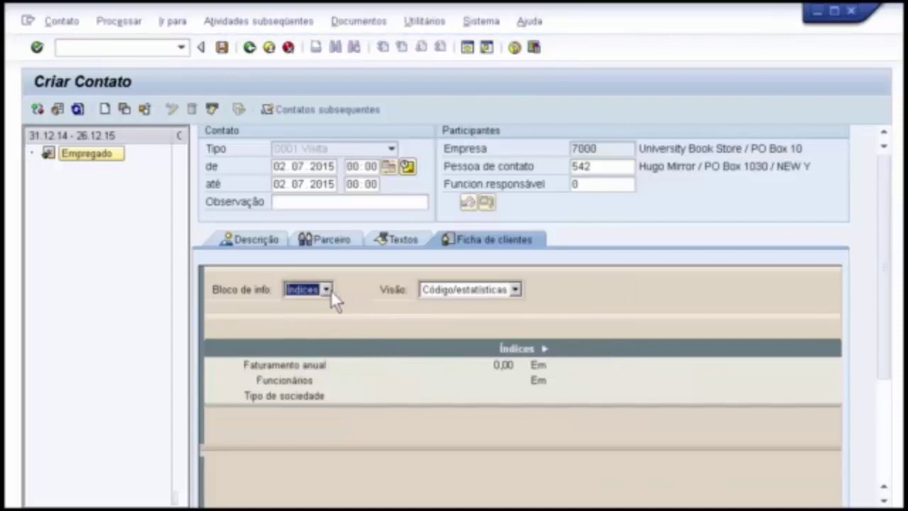
pyautogui.click(517, 289)
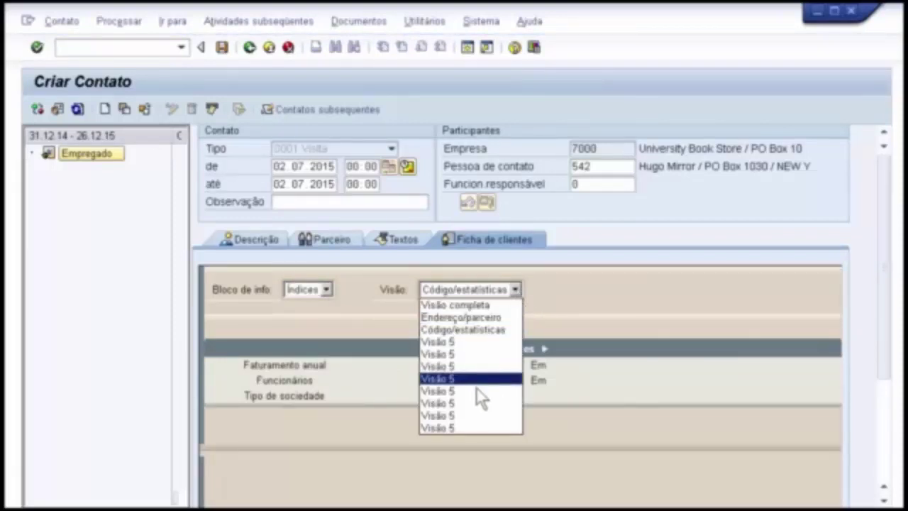
pyautogui.click(493, 325)
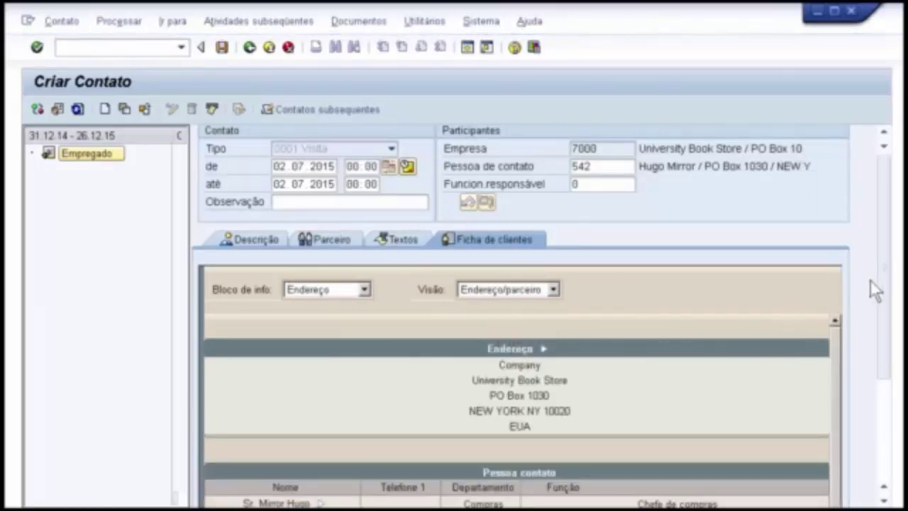
pyautogui.moveTo(888, 254); pyautogui.dragTo(887, 206)
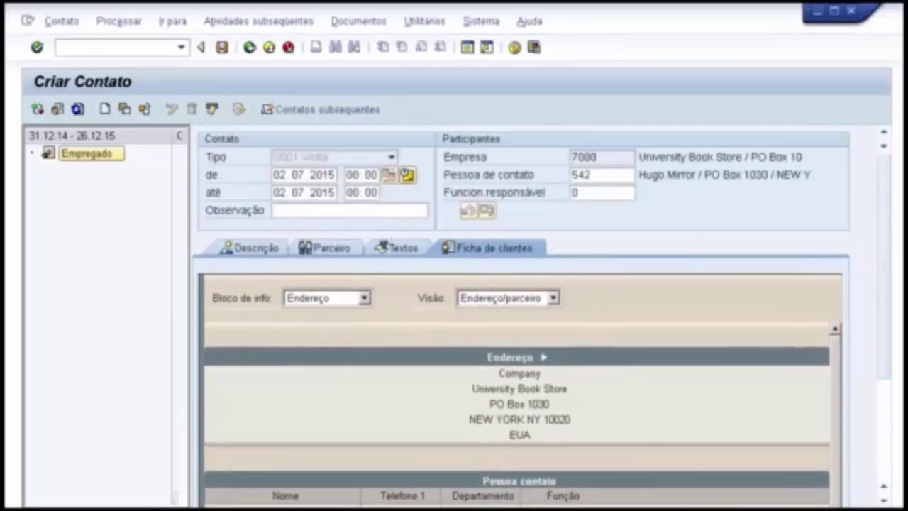
# Set the visit's start time to 08:00 and its end time to 09:00
pyautogui.doubleClick(355, 175)
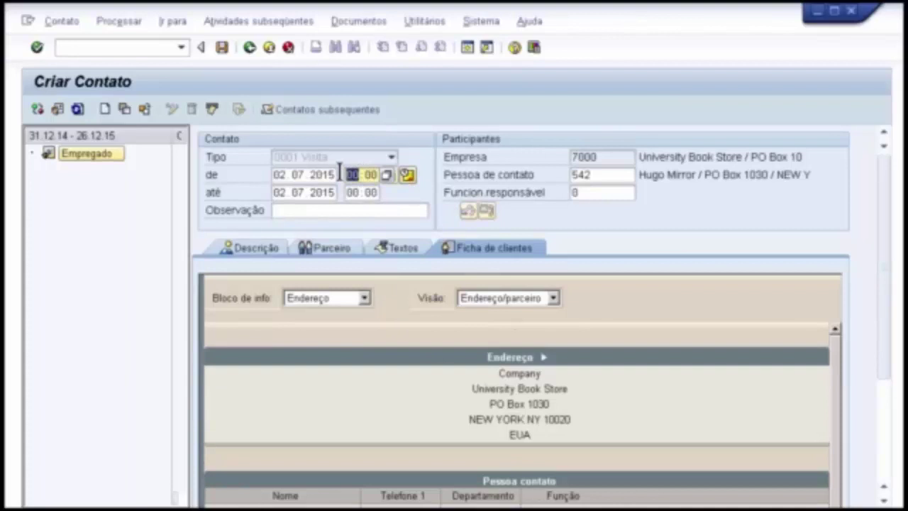
pyautogui.write('08')
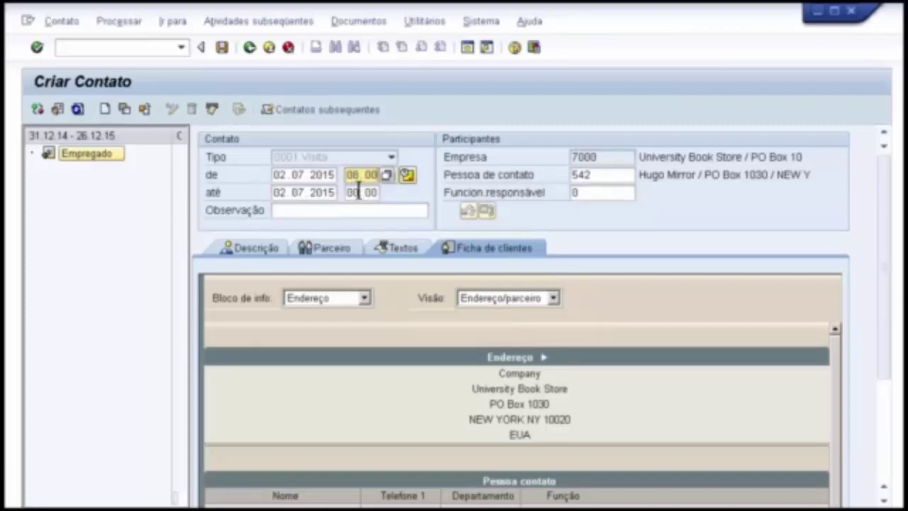
pyautogui.doubleClick(358, 191)
pyautogui.write('08')
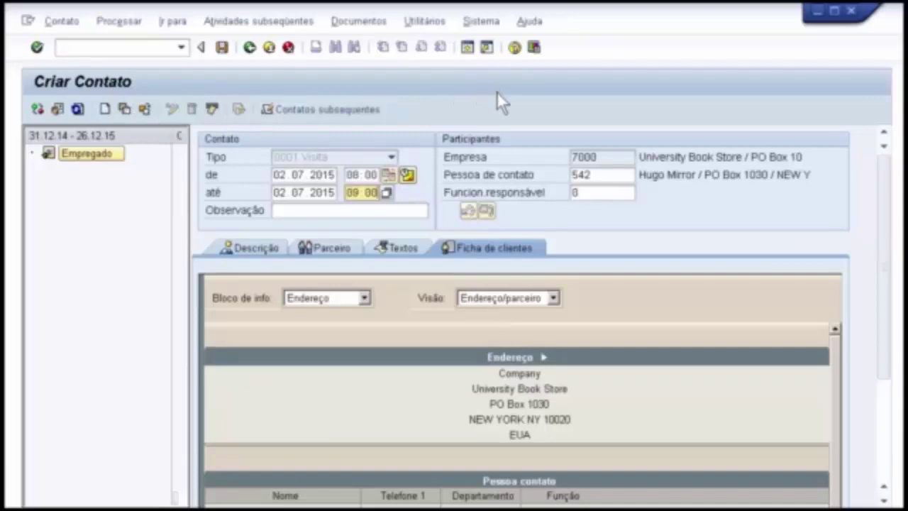
# Examine the contact type options and fields for creating a subsequent contact, and close the dialog without entering one
pyautogui.click(349, 122)
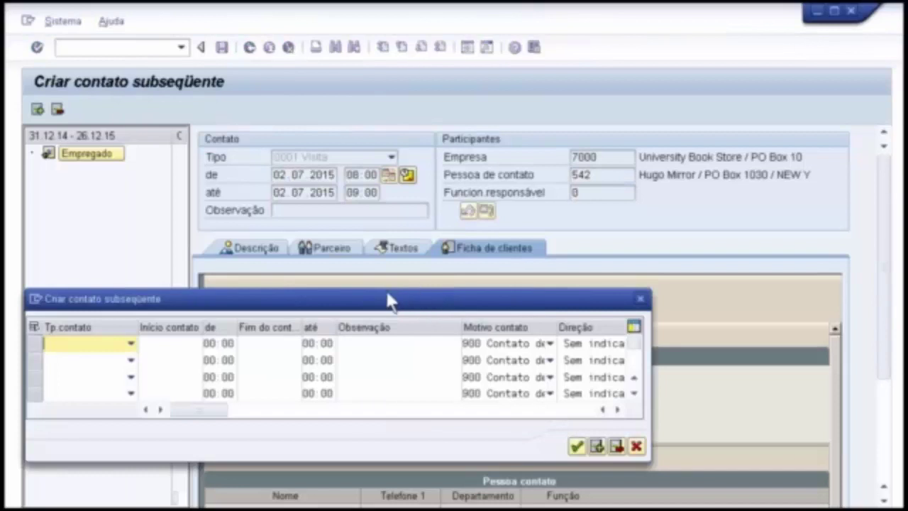
pyautogui.moveTo(387, 305); pyautogui.dragTo(447, 154)
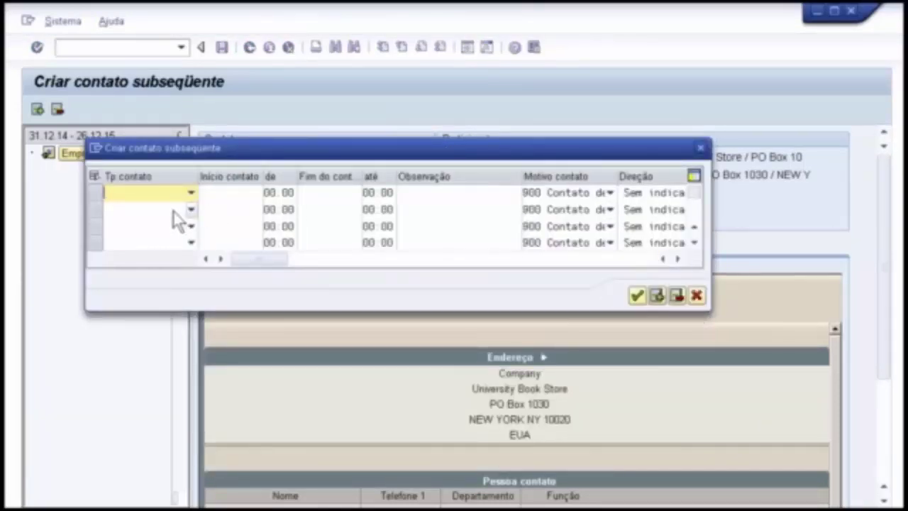
pyautogui.click(190, 193)
pyautogui.click(190, 193)
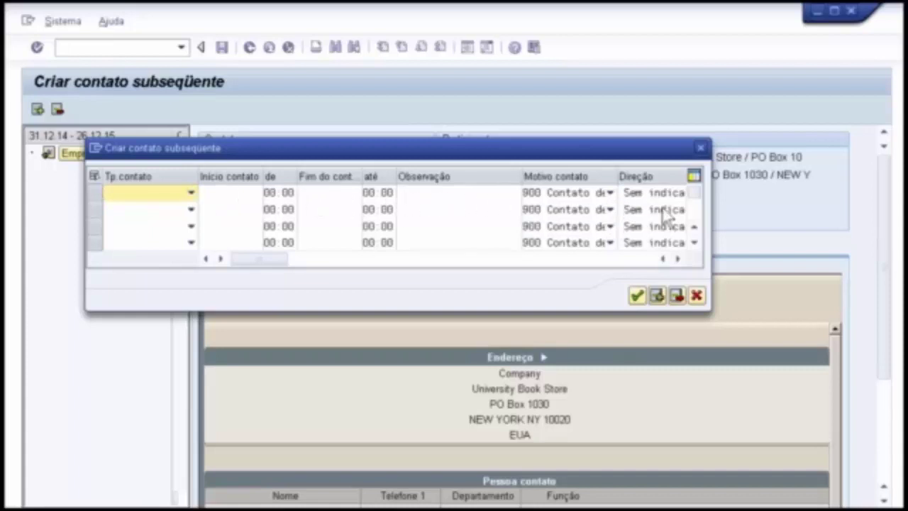
pyautogui.moveTo(270, 259); pyautogui.dragTo(225, 267)
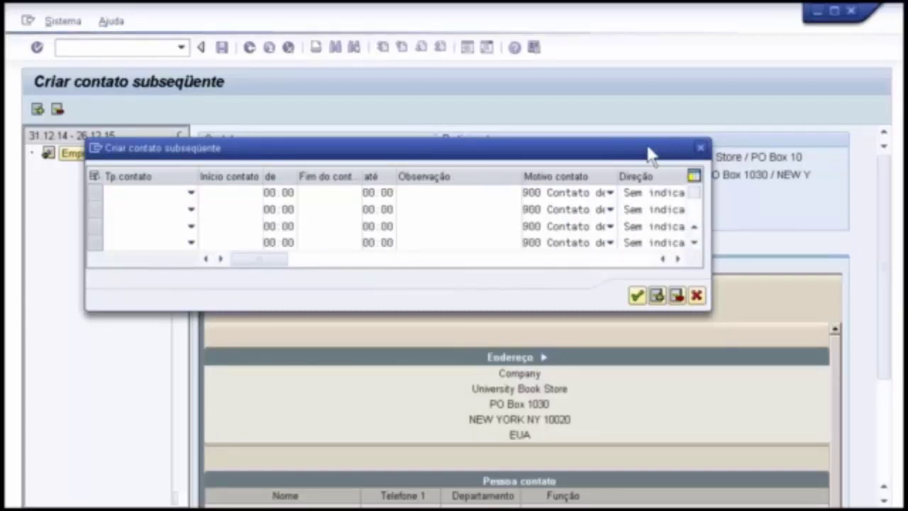
pyautogui.press('Escape')
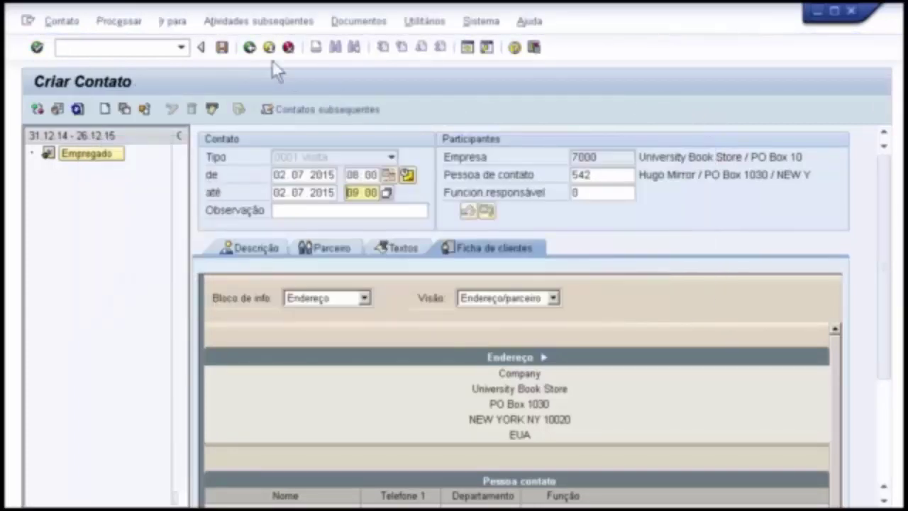
# Start saving the contact and choose to process its missing data so the incomplete entries are listed
pyautogui.click(221, 47)
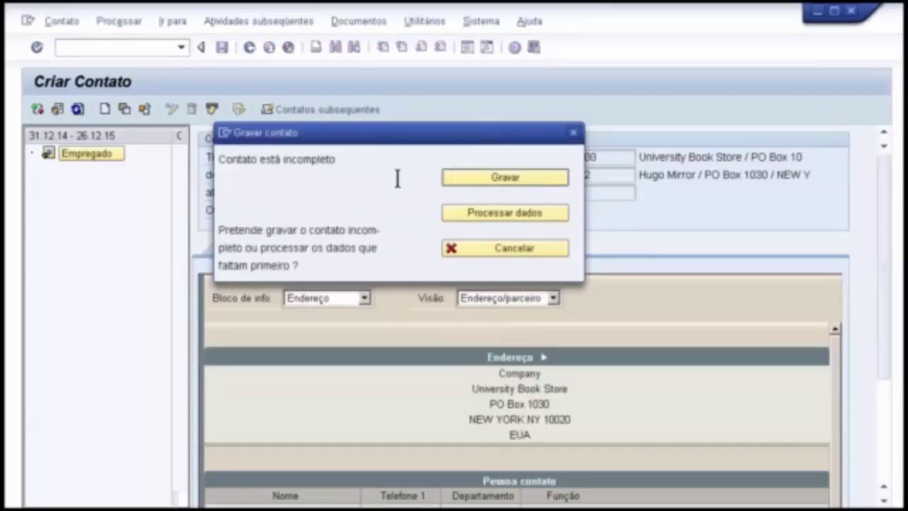
pyautogui.click(474, 214)
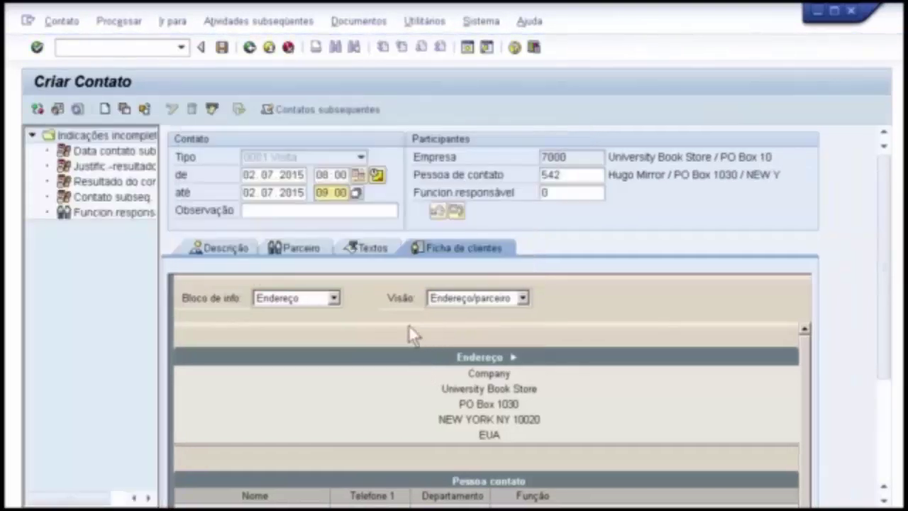
# Set the visit's start and end times to 00:00, start saving, and return to processing the missing data
pyautogui.moveTo(321, 174); pyautogui.dragTo(391, 173)
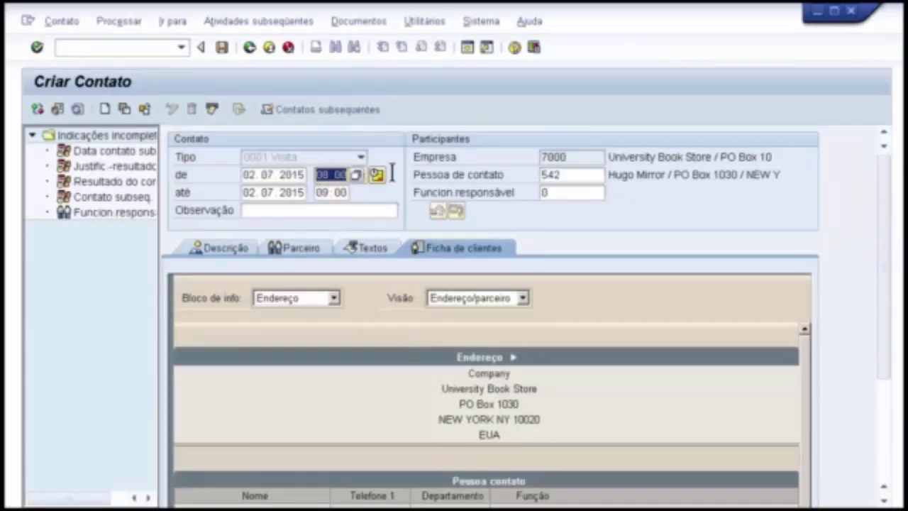
pyautogui.press('BackSpace')
pyautogui.write('00')
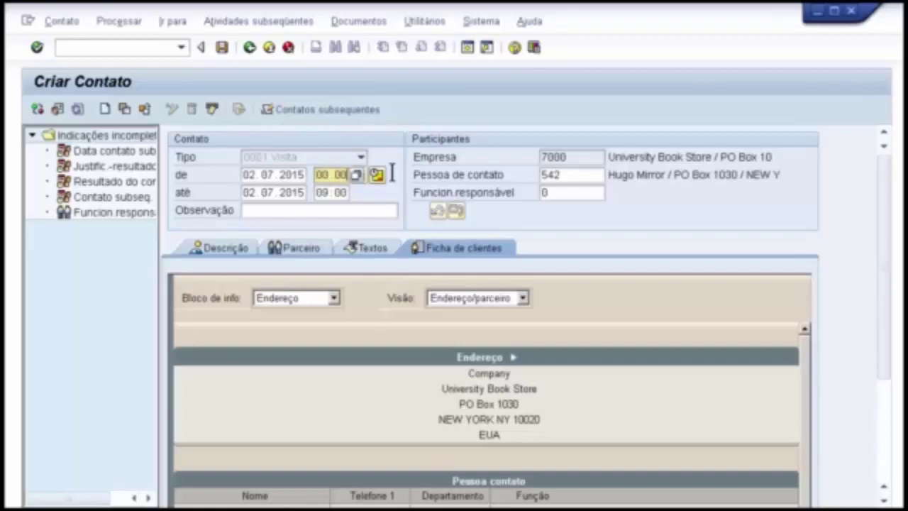
pyautogui.moveTo(317, 193); pyautogui.dragTo(389, 191)
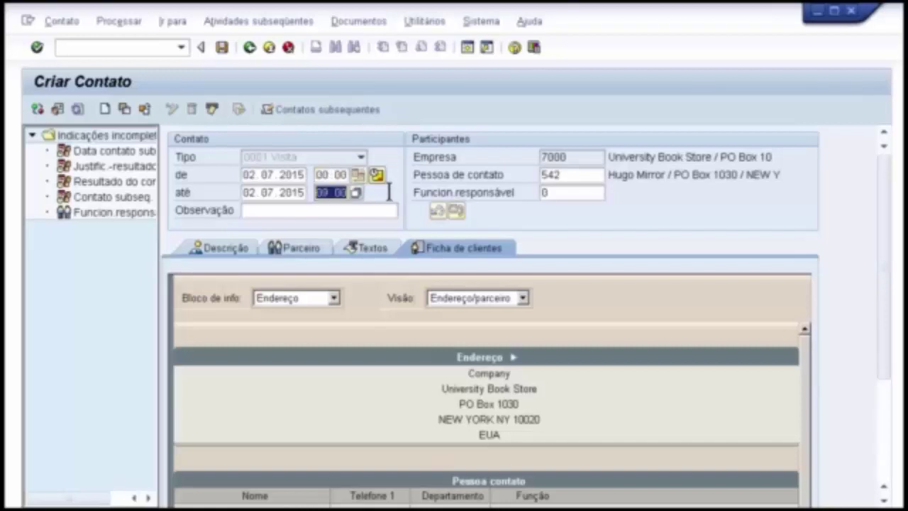
pyautogui.write('0000')
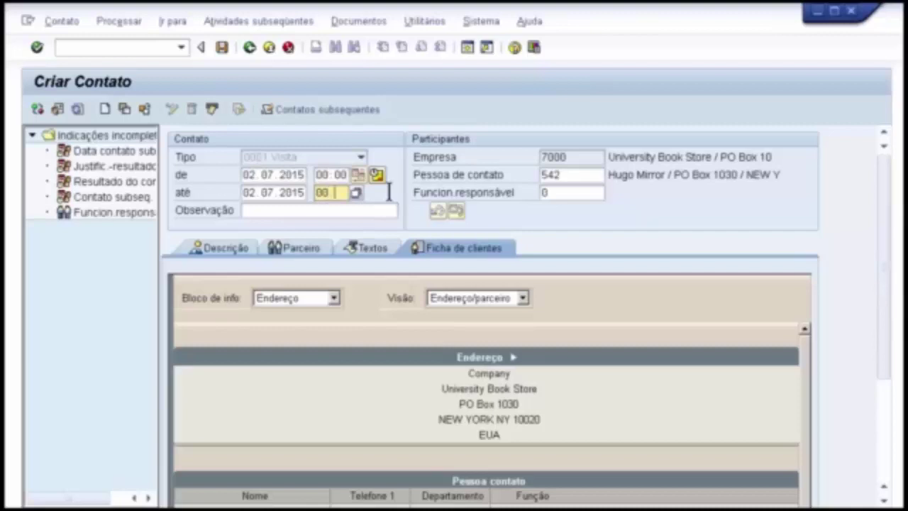
pyautogui.click(222, 48)
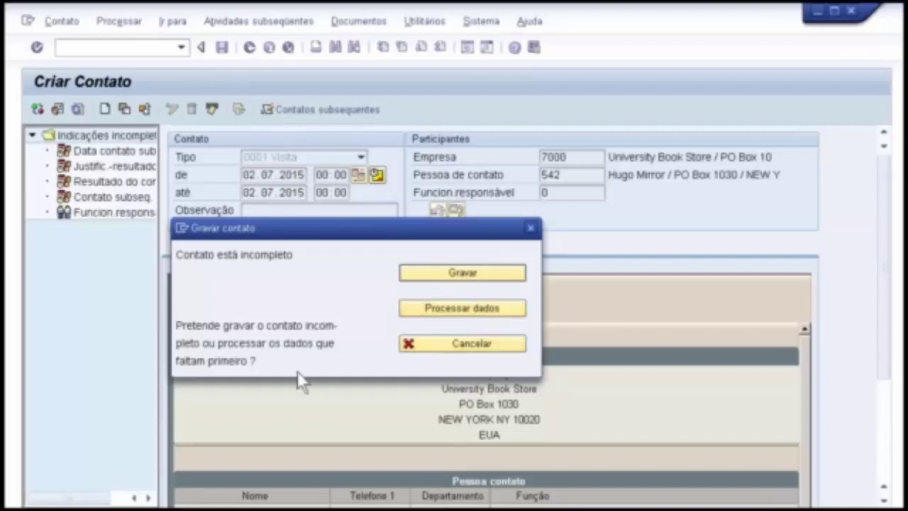
pyautogui.click(437, 311)
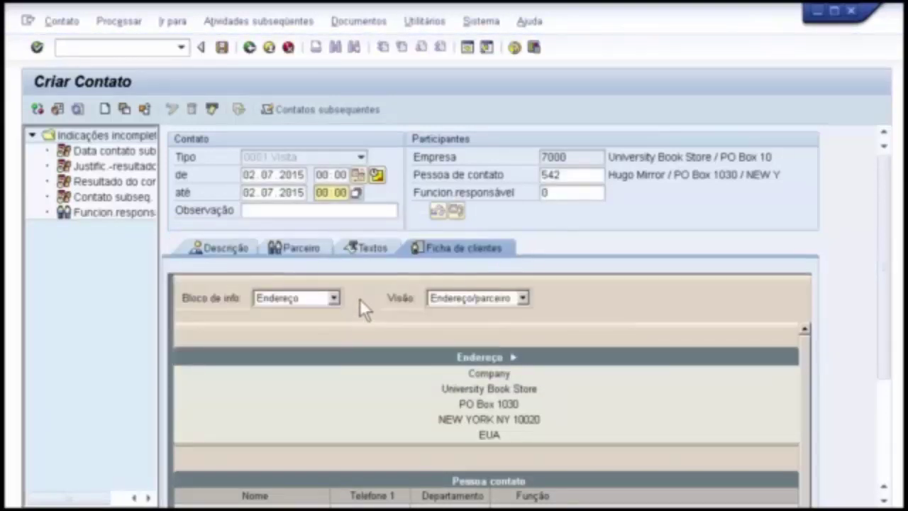
# Set the visit's end time to 01:00 and try to save the contact with its data incomplete
pyautogui.click(331, 193)
pyautogui.write('01')
pyautogui.click(222, 48)
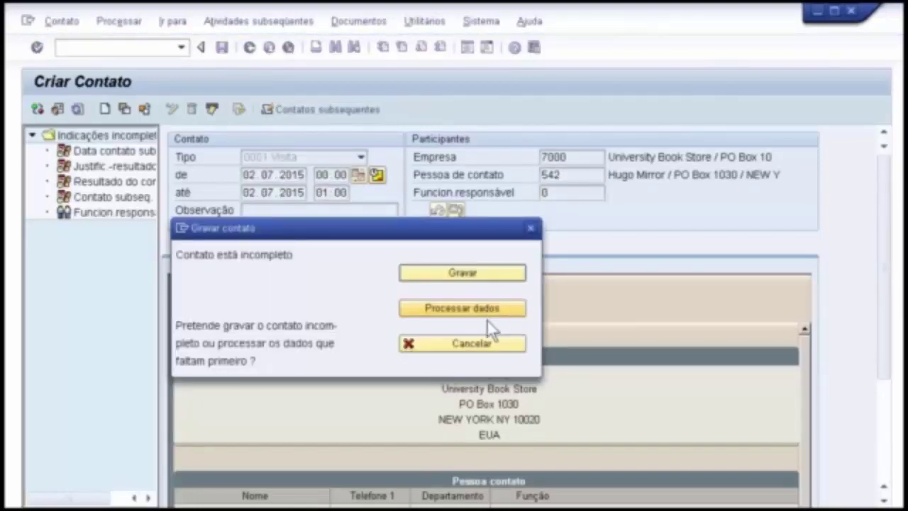
pyautogui.click(419, 272)
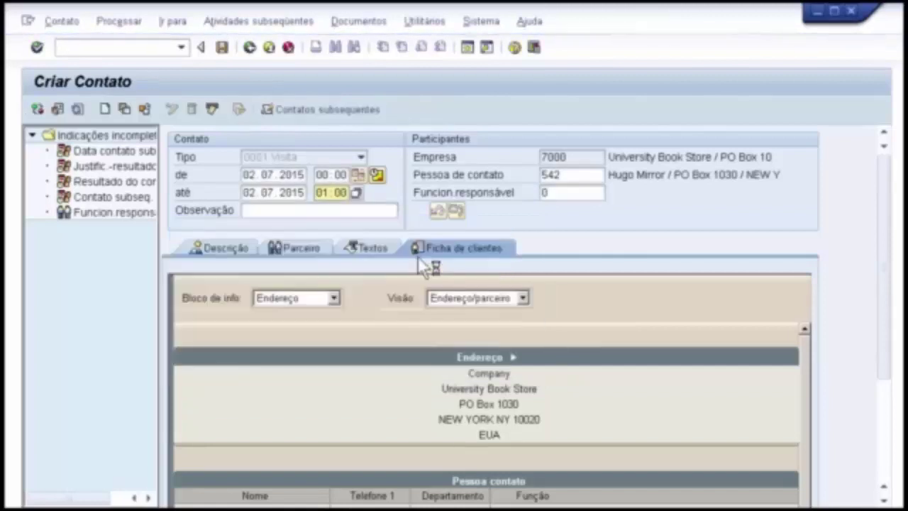
# Reschedule the visit to 03.07.2015 using the 00:00 slot in the visiting hours selection
pyautogui.click(379, 176)
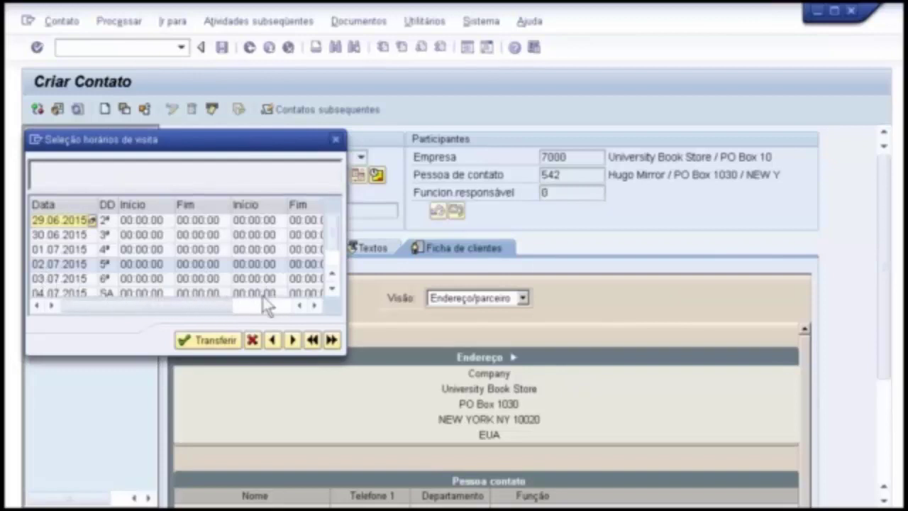
pyautogui.doubleClick(139, 281)
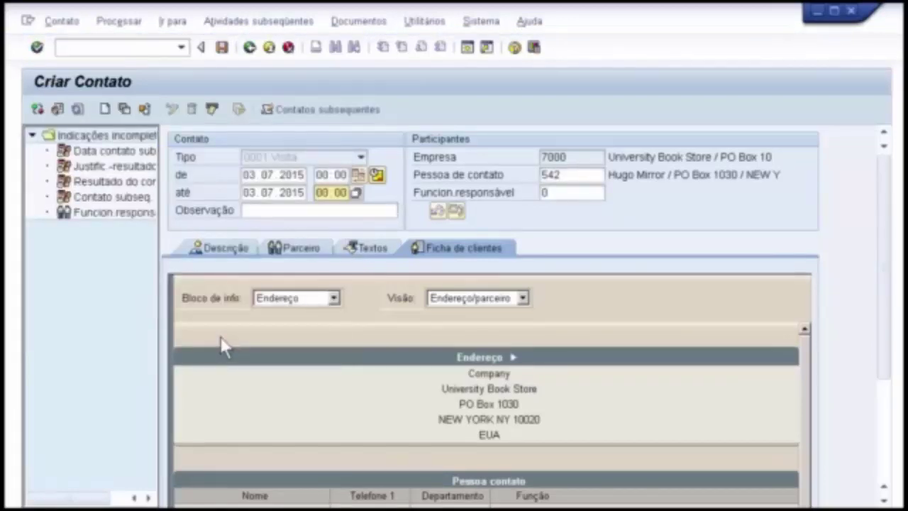
pyautogui.click(228, 48)
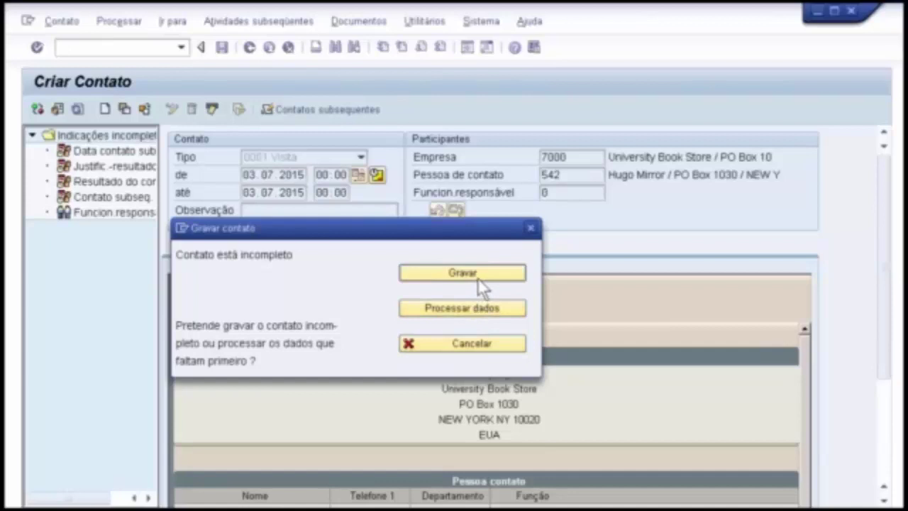
pyautogui.click(535, 227)
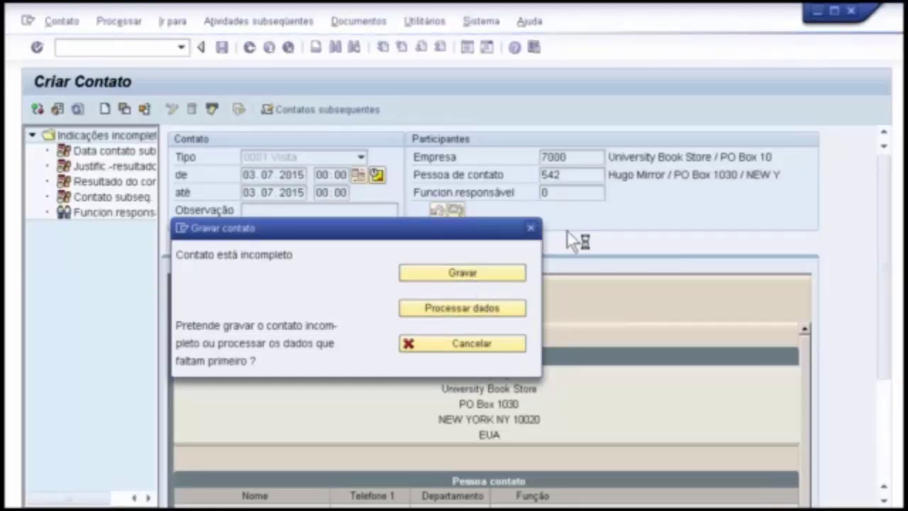
pyautogui.click(569, 177)
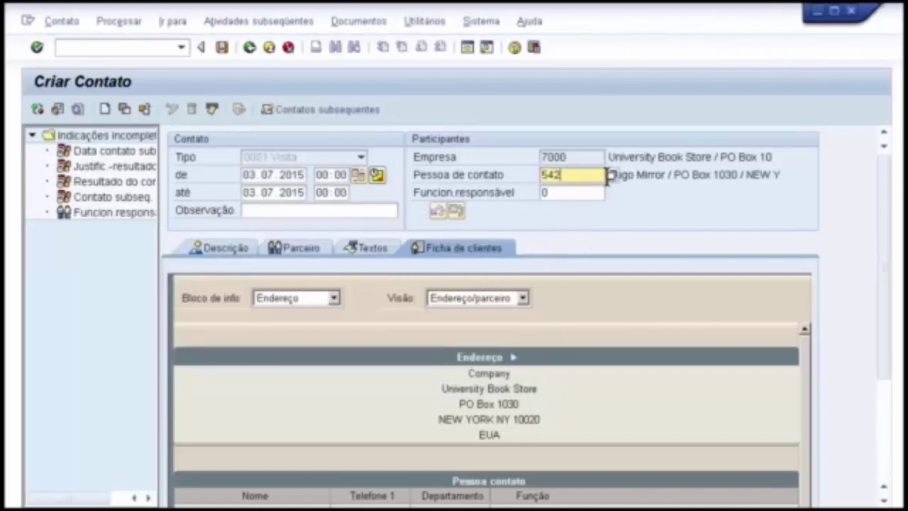
pyautogui.press('Return')
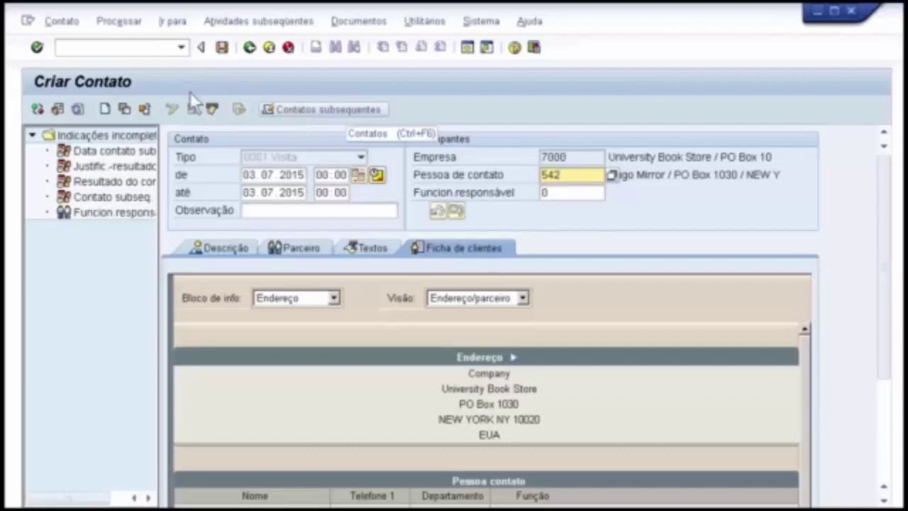
# Save the visit contact, accepting that its data is incomplete
pyautogui.click(223, 50)
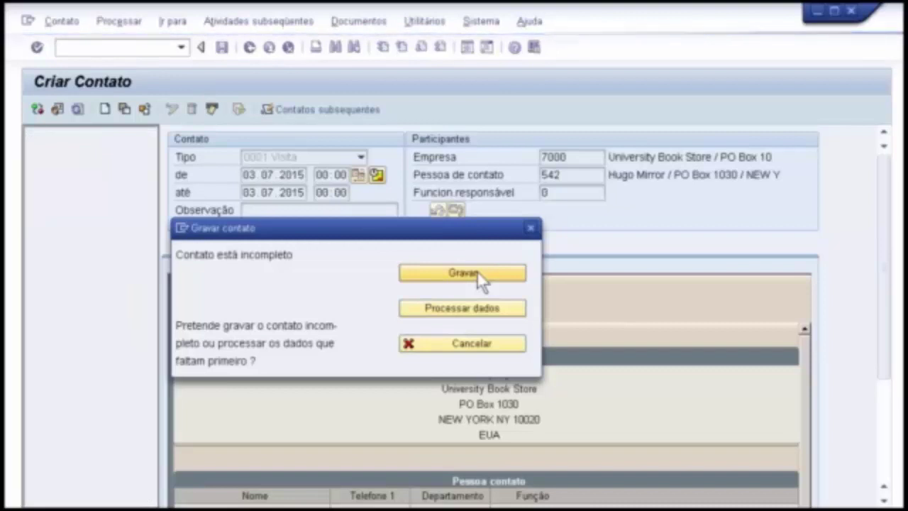
pyautogui.click(477, 270)
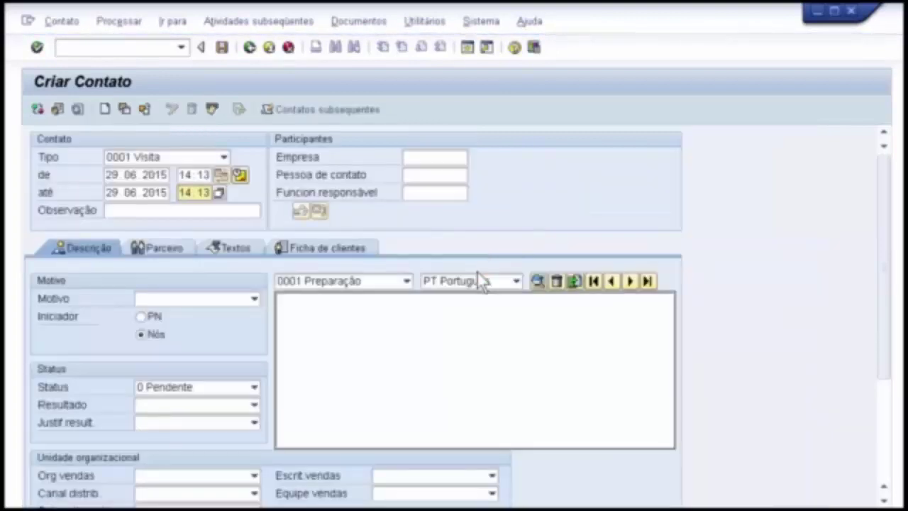